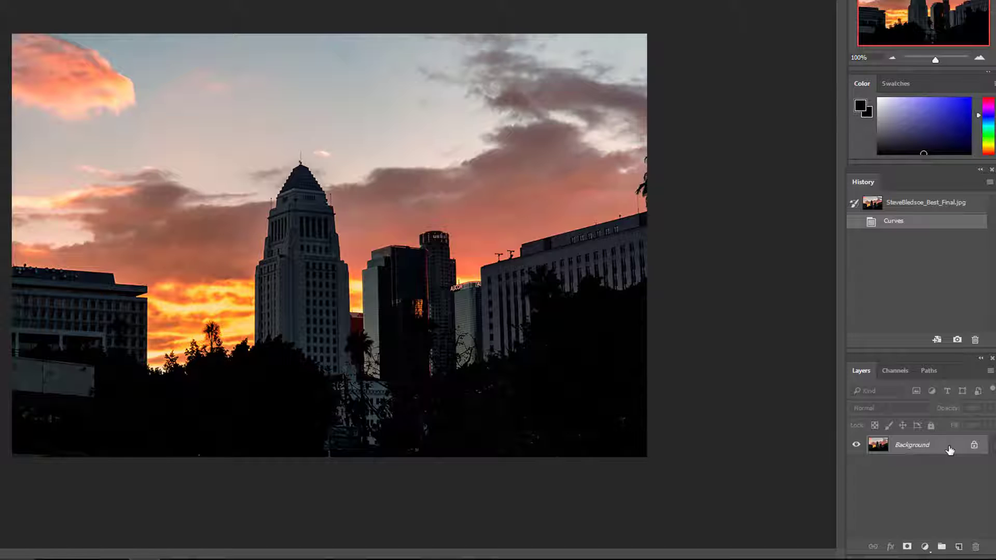
# Step: Duplicate the Background layer and set Background copy to Screen blending at 61% opacity
pyautogui.moveTo(950, 449); pyautogui.dragTo(960, 548)
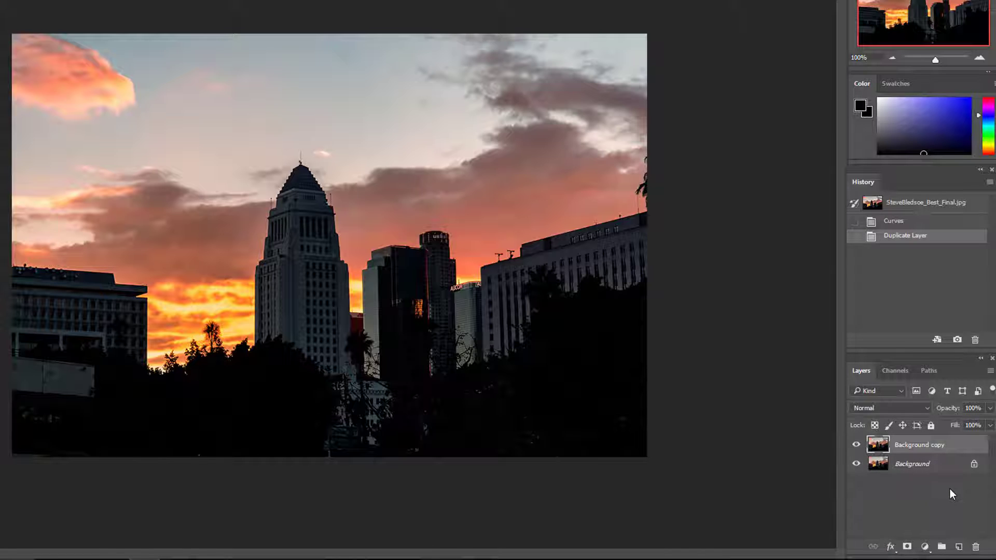
pyautogui.click(928, 409)
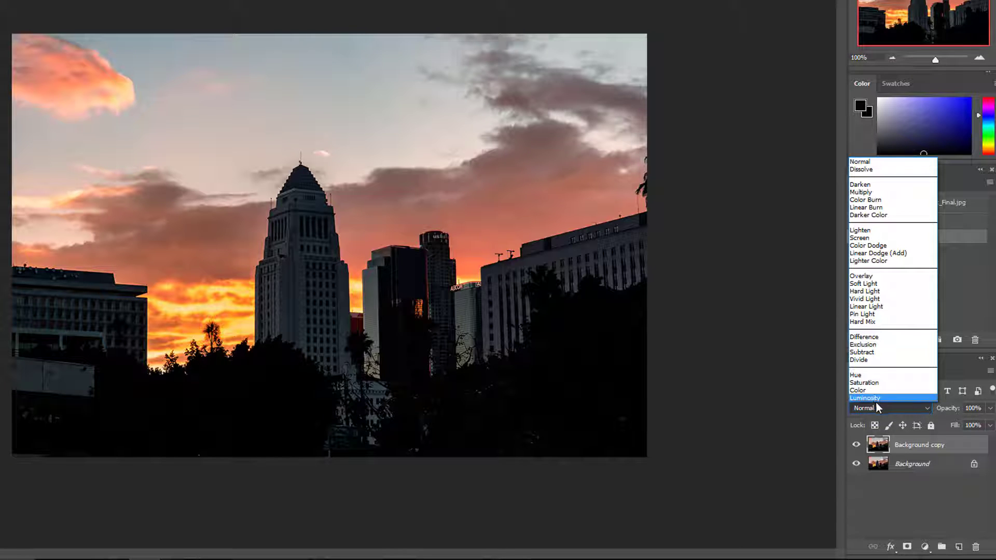
pyautogui.click(864, 238)
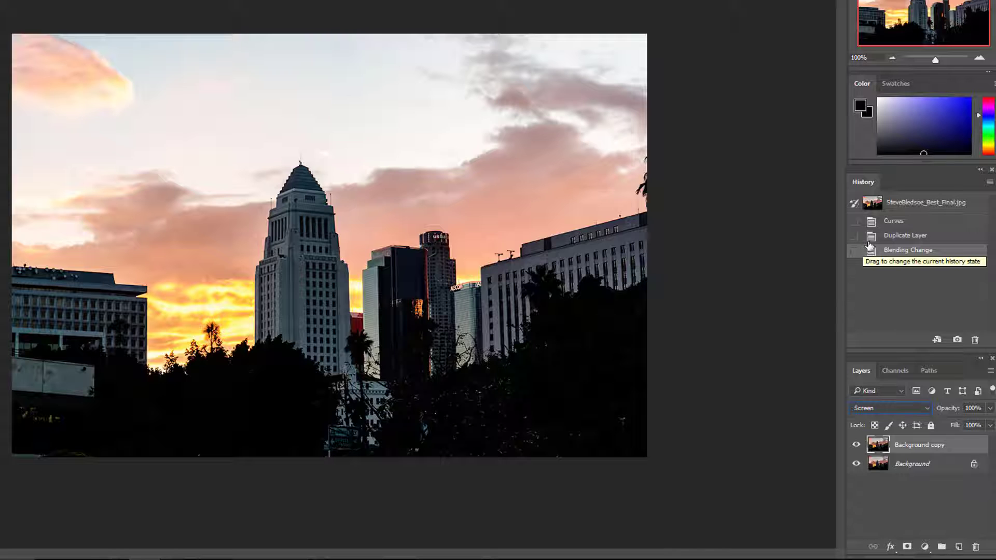
pyautogui.click(990, 408)
pyautogui.moveTo(988, 426); pyautogui.dragTo(967, 430)
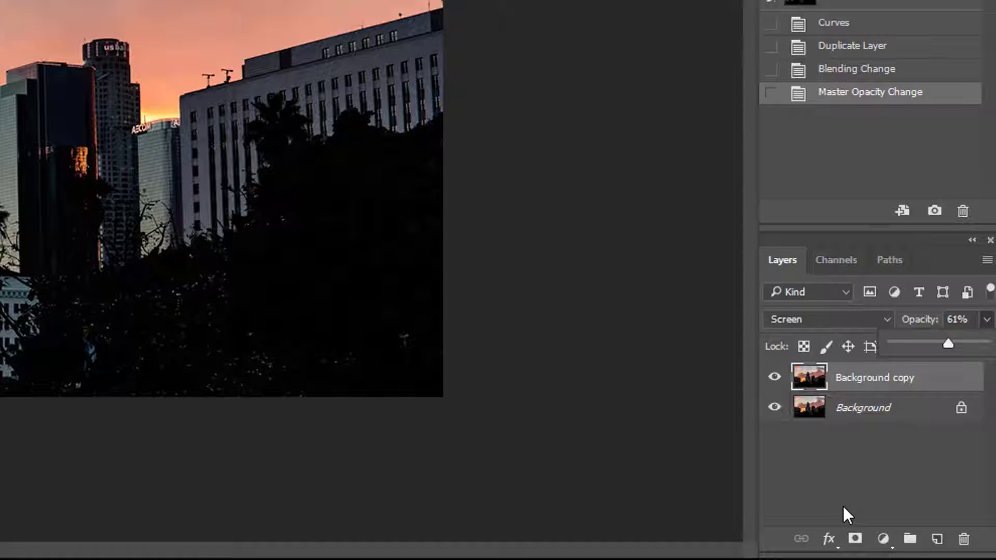
# Step: Hide Background copy behind a black layer mask, with white as the normal-mode painting colour
pyautogui.keyDown('alt'); pyautogui.click(855, 540); pyautogui.keyUp('alt')
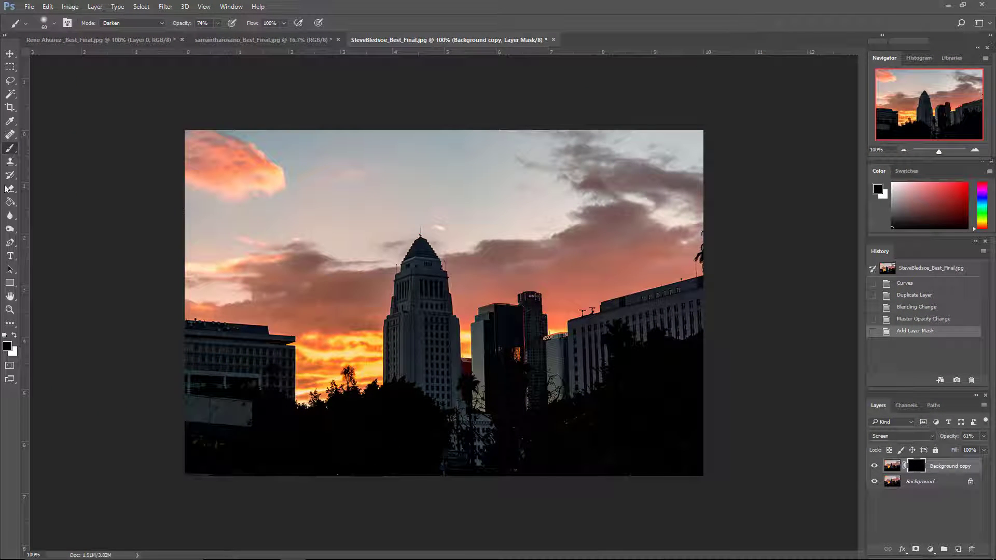
pyautogui.click(14, 336)
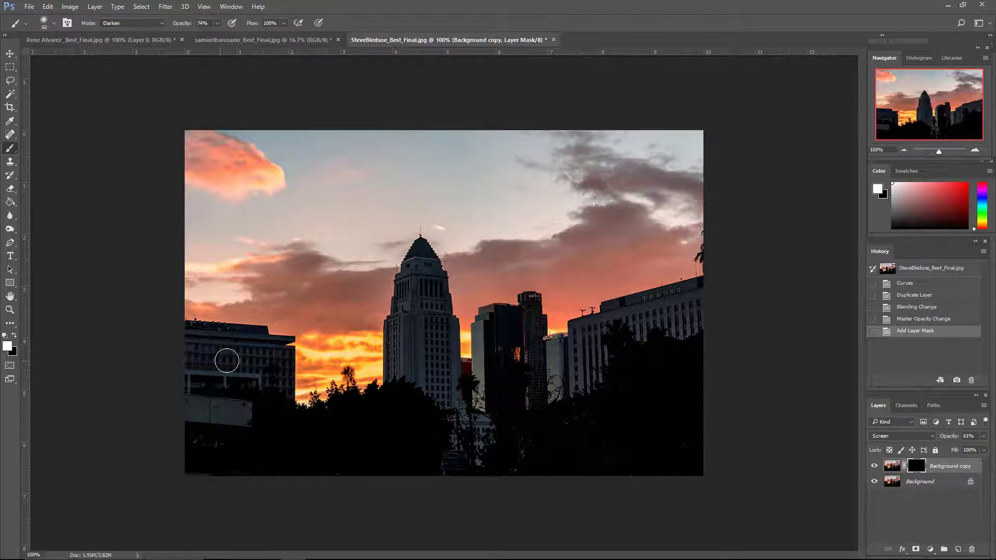
pyautogui.hotkey('shift', 'alt', 'n')
# Step: Paint the brightening back over the tower and buildings, then duplicate the masked layer as Background copy 2
pyautogui.moveTo(423, 248)
pyautogui.mouseDown()
pyautogui.moveTo(434, 287)
pyautogui.moveTo(396, 381)
pyautogui.moveTo(418, 253)
pyautogui.moveTo(445, 321)
pyautogui.moveTo(448, 404)
pyautogui.moveTo(407, 320)
pyautogui.moveTo(426, 323)
pyautogui.moveTo(424, 345)
pyautogui.moveTo(423, 314)
pyautogui.moveTo(480, 436)
pyautogui.moveTo(495, 393)
pyautogui.moveTo(495, 322)
pyautogui.moveTo(513, 324)
pyautogui.moveTo(530, 382)
pyautogui.moveTo(547, 389)
pyautogui.moveTo(556, 356)
pyautogui.moveTo(584, 386)
pyautogui.moveTo(589, 323)
pyautogui.moveTo(595, 351)
pyautogui.moveTo(615, 313)
pyautogui.moveTo(719, 285)
pyautogui.moveTo(690, 313)
pyautogui.moveTo(691, 323)
pyautogui.moveTo(644, 322)
pyautogui.moveTo(688, 303)
pyautogui.moveTo(594, 328)
pyautogui.moveTo(571, 383)
pyautogui.moveTo(468, 443)
pyautogui.mouseUp()
pyautogui.moveTo(276, 397)
pyautogui.mouseDown()
pyautogui.moveTo(284, 353)
pyautogui.moveTo(205, 337)
pyautogui.moveTo(188, 347)
pyautogui.moveTo(248, 375)
pyautogui.moveTo(186, 372)
pyautogui.moveTo(234, 385)
pyautogui.moveTo(235, 402)
pyautogui.moveTo(177, 406)
pyautogui.moveTo(229, 410)
pyautogui.moveTo(184, 395)
pyautogui.moveTo(190, 343)
pyautogui.moveTo(247, 346)
pyautogui.moveTo(218, 469)
pyautogui.moveTo(254, 440)
pyautogui.moveTo(268, 407)
pyautogui.moveTo(300, 431)
pyautogui.moveTo(327, 406)
pyautogui.moveTo(410, 406)
pyautogui.moveTo(429, 439)
pyautogui.moveTo(387, 422)
pyautogui.moveTo(332, 443)
pyautogui.moveTo(429, 443)
pyautogui.moveTo(307, 451)
pyautogui.moveTo(305, 470)
pyautogui.moveTo(378, 457)
pyautogui.moveTo(279, 459)
pyautogui.moveTo(325, 457)
pyautogui.moveTo(297, 450)
pyautogui.moveTo(284, 429)
pyautogui.moveTo(308, 437)
pyautogui.moveTo(410, 411)
pyautogui.moveTo(426, 445)
pyautogui.moveTo(521, 452)
pyautogui.mouseUp()
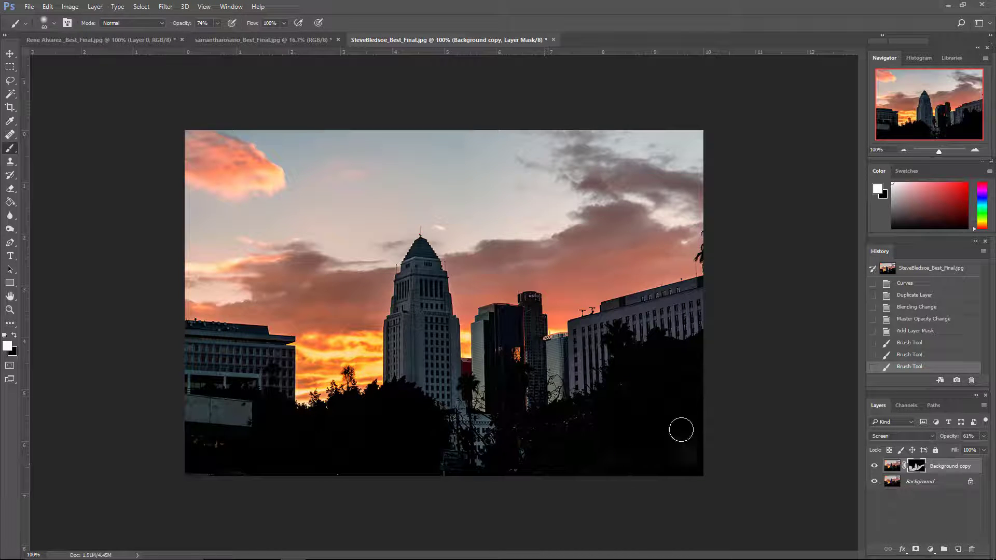
pyautogui.moveTo(638, 461); pyautogui.dragTo(665, 461)
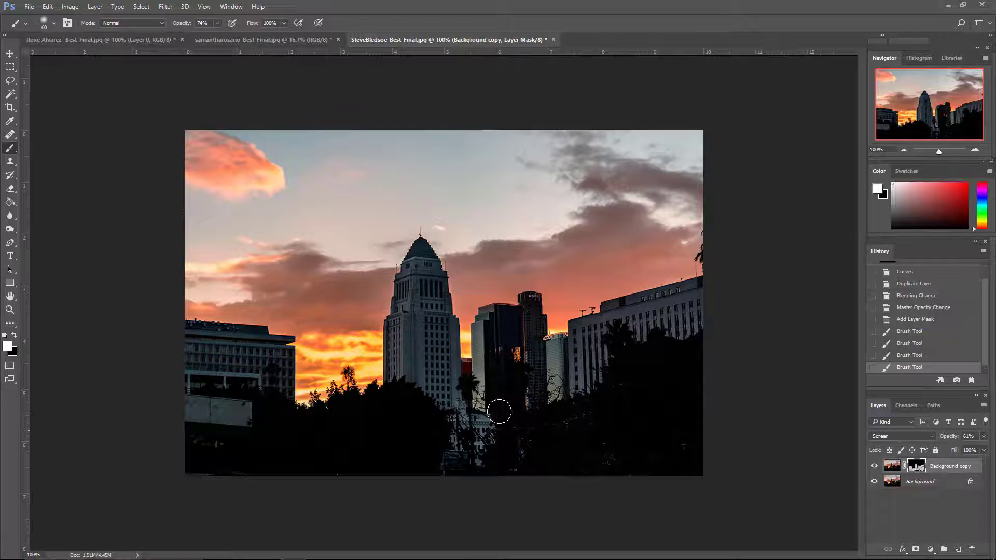
pyautogui.moveTo(580, 342)
pyautogui.mouseDown()
pyautogui.moveTo(631, 316)
pyautogui.moveTo(700, 303)
pyautogui.mouseUp()
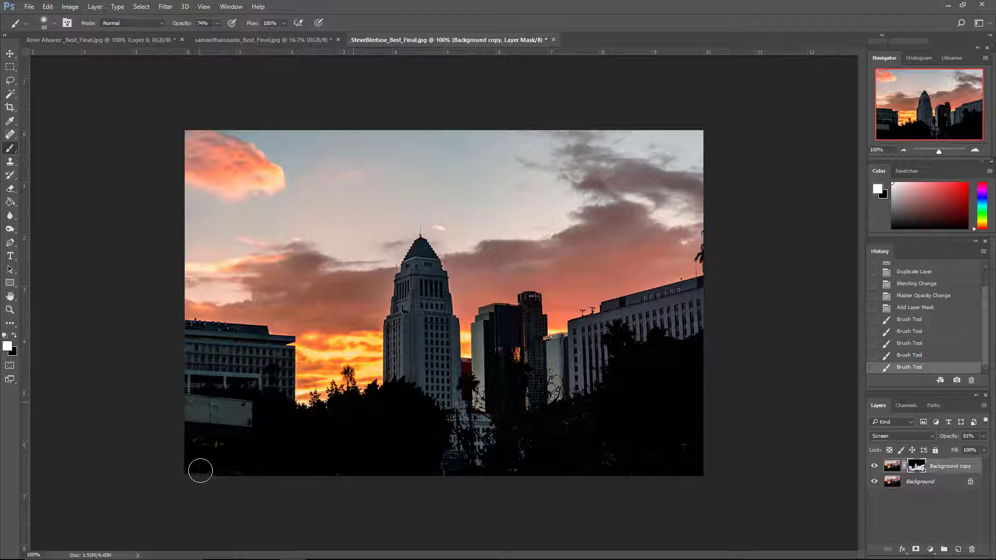
pyautogui.moveTo(276, 352)
pyautogui.mouseDown()
pyautogui.moveTo(277, 424)
pyautogui.moveTo(286, 474)
pyautogui.mouseUp()
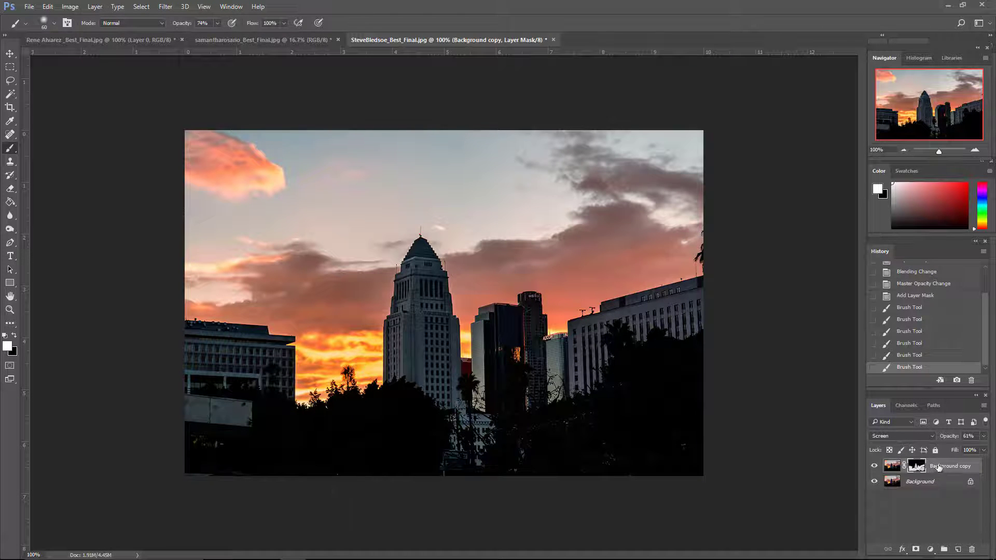
pyautogui.moveTo(961, 467); pyautogui.dragTo(959, 552)
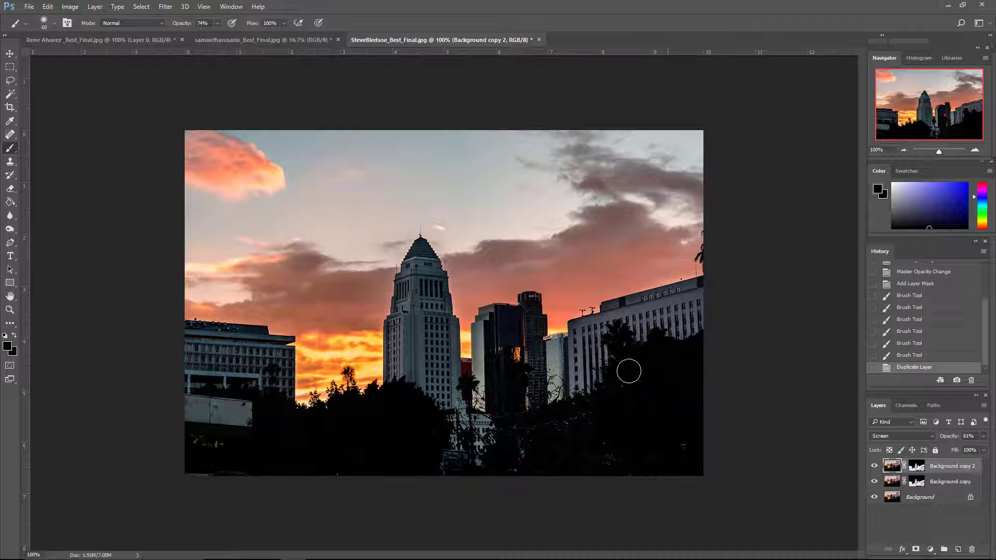
# Step: Restore default black and white colours and lower the brush opacity to 35%
pyautogui.click(6, 336)
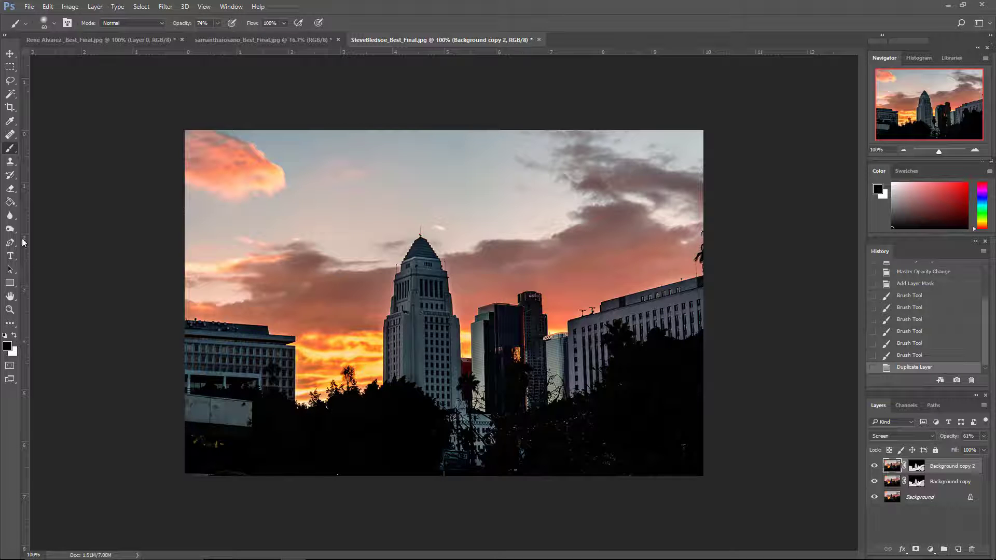
pyautogui.click(218, 24)
pyautogui.moveTo(215, 38); pyautogui.dragTo(201, 41)
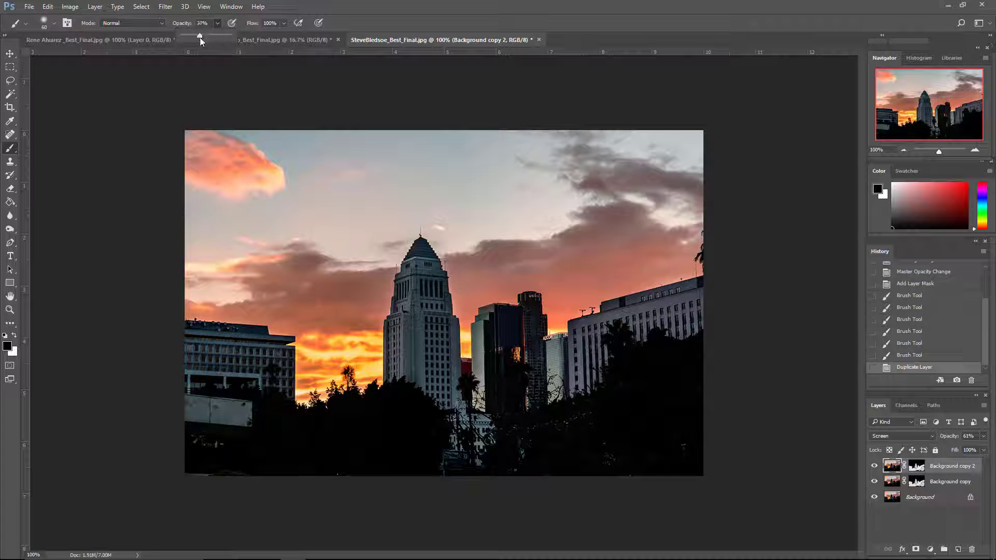
pyautogui.click(484, 327)
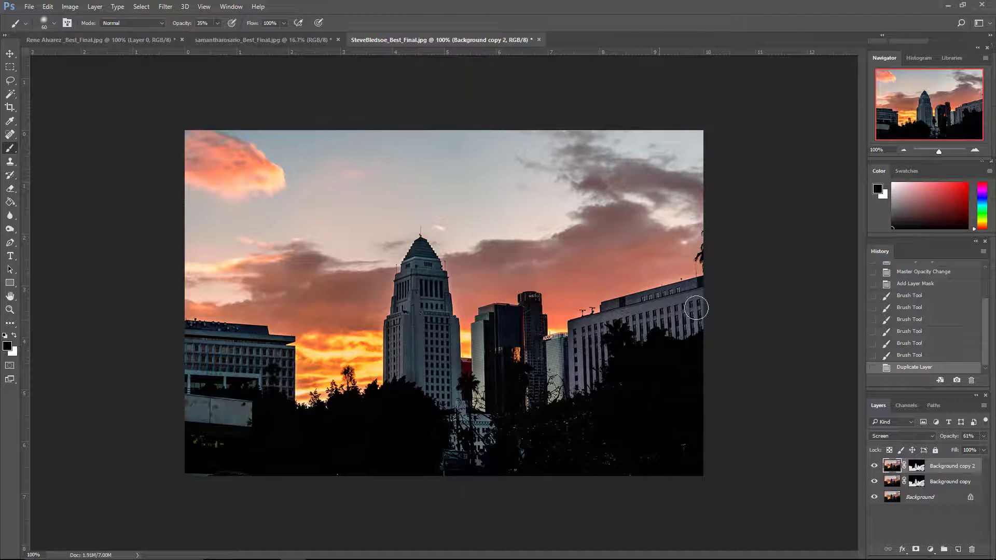
# Step: Brush the mask over the right-hand buildings, left building and middle trees
pyautogui.moveTo(616, 328)
pyautogui.mouseDown()
pyautogui.moveTo(689, 307)
pyautogui.moveTo(623, 334)
pyautogui.moveTo(610, 372)
pyautogui.mouseUp()
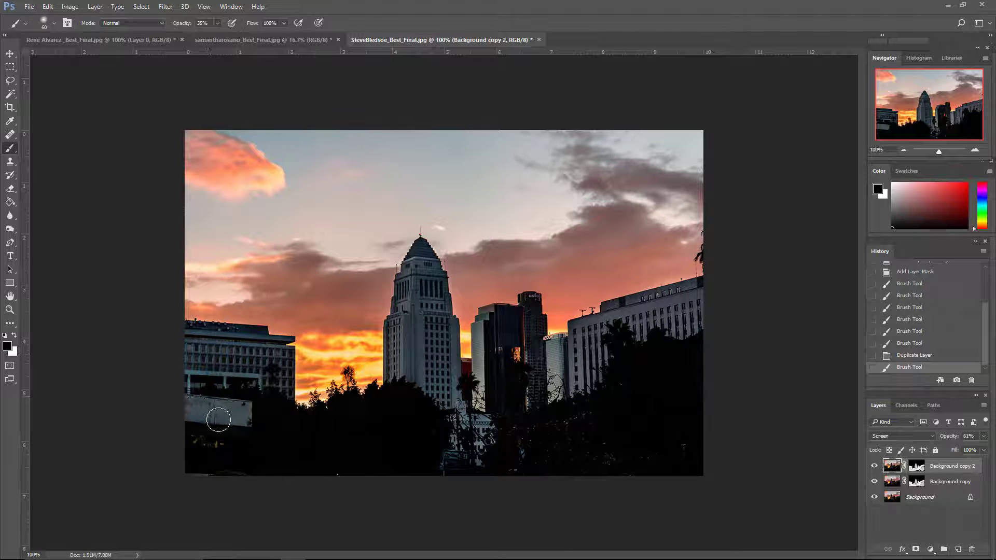
pyautogui.moveTo(193, 341); pyautogui.dragTo(223, 423)
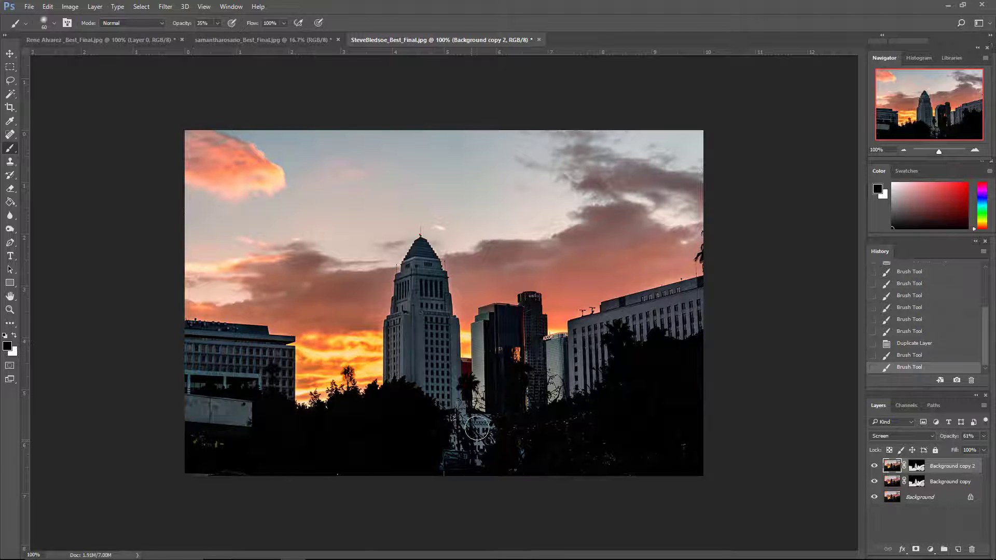
pyautogui.moveTo(491, 389)
pyautogui.mouseDown()
pyautogui.moveTo(512, 416)
pyautogui.moveTo(545, 400)
pyautogui.mouseUp()
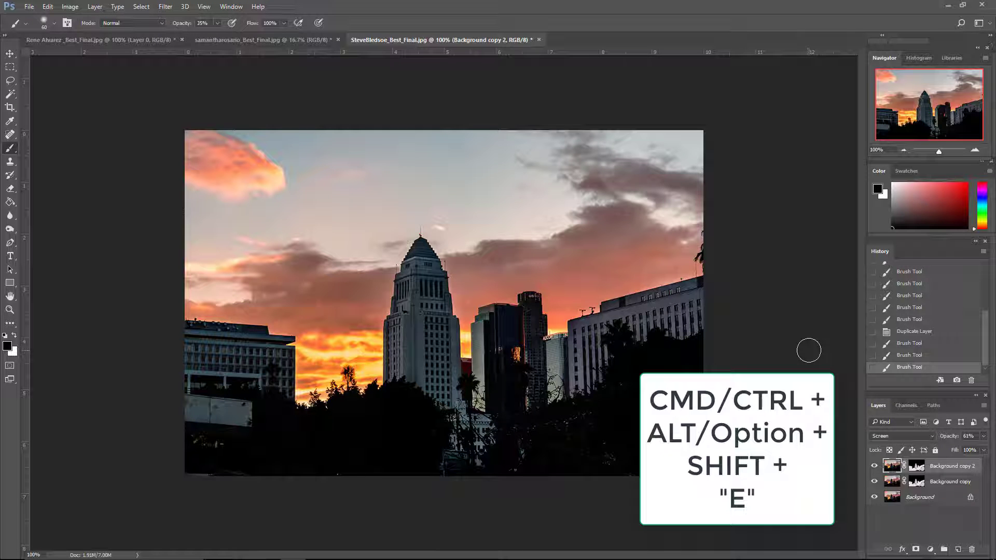
# Step: Stamp visible layers into Layer 1, duplicate it, and set the copy to Multiply behind a black mask
pyautogui.hotkey('ctrl', 'alt', 'shift', 'e')
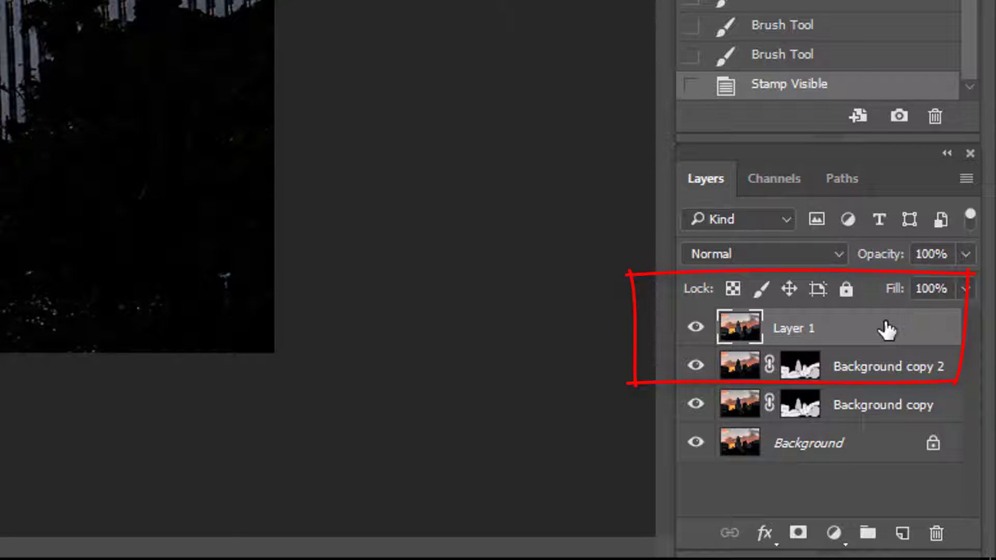
pyautogui.moveTo(887, 330)
pyautogui.mouseDown()
pyautogui.moveTo(870, 382)
pyautogui.moveTo(907, 532)
pyautogui.mouseUp()
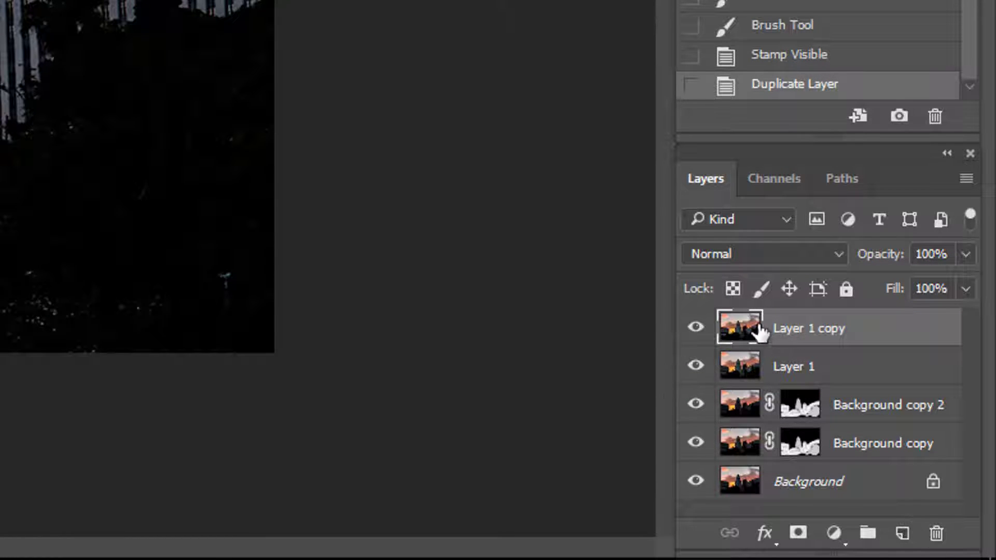
pyautogui.click(840, 256)
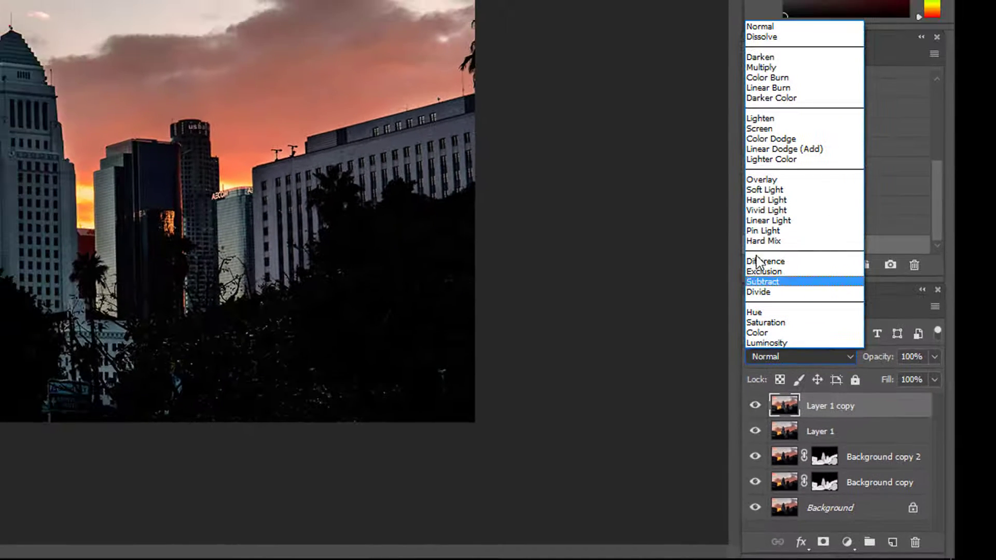
pyautogui.click(753, 67)
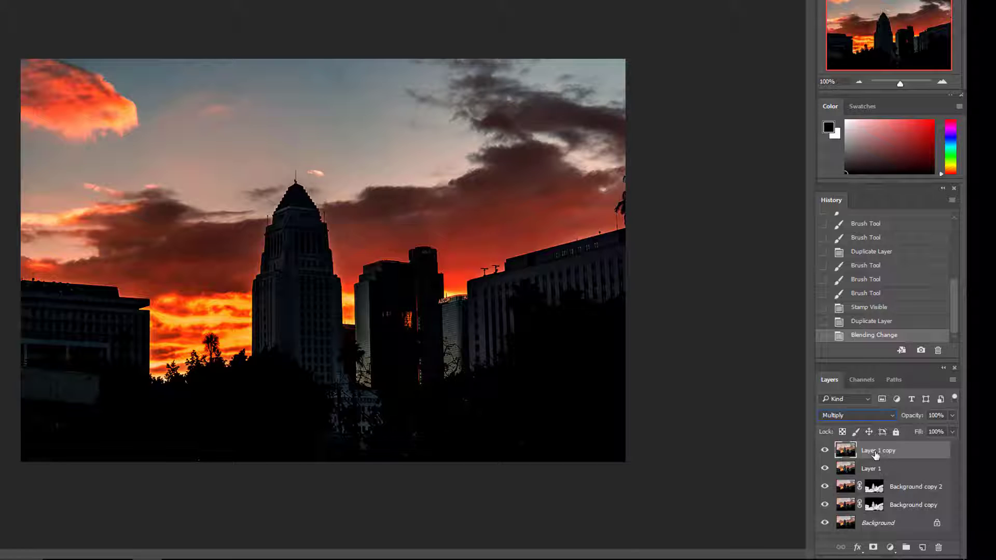
pyautogui.keyDown('alt'); pyautogui.click(873, 549); pyautogui.keyUp('alt')
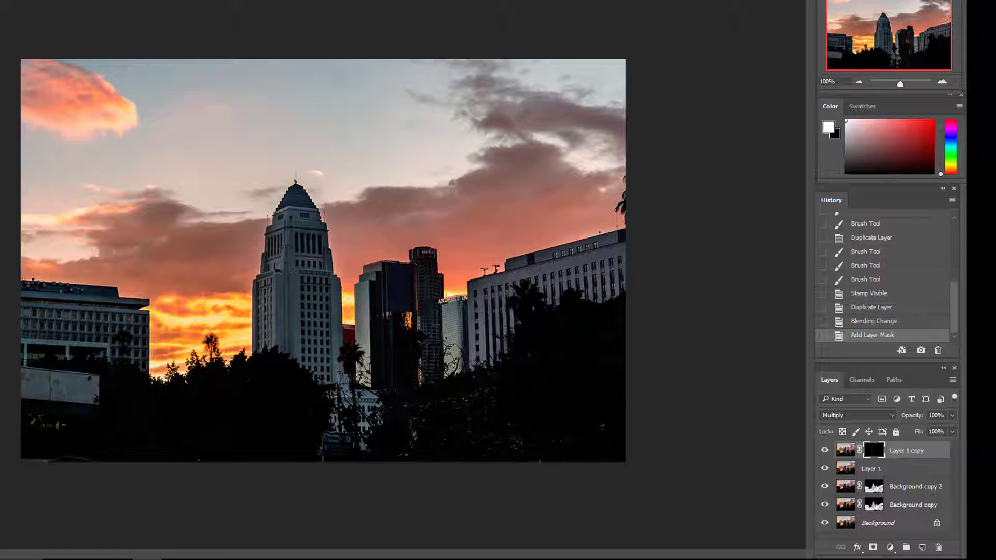
# Step: With a much larger brush, paint Layer 1 copy's mask across the right, left and top of the sky
pyautogui.press(']')
pyautogui.press(']')
pyautogui.press(']')
pyautogui.press(']')
pyautogui.press(']')
pyautogui.press(']')
pyautogui.press(']')
pyautogui.press(']')
pyautogui.press(']')
pyautogui.press(']')
pyautogui.press(']')
pyautogui.press(']')
pyautogui.press(']')
pyautogui.press(']')
pyautogui.press(']')
pyautogui.press(']')
pyautogui.press(']')
pyautogui.press(']')
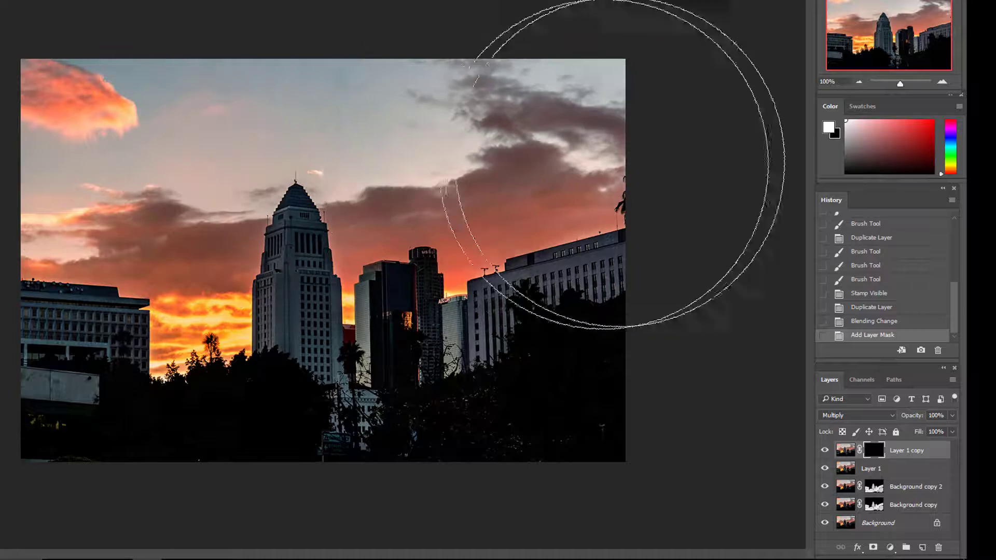
pyautogui.moveTo(542, 135)
pyautogui.mouseDown()
pyautogui.moveTo(0, 88)
pyautogui.moveTo(623, 89)
pyautogui.mouseUp()
pyautogui.moveTo(0, 88)
pyautogui.mouseDown()
pyautogui.moveTo(0, 296)
pyautogui.moveTo(0, 11)
pyautogui.moveTo(104, 0)
pyautogui.moveTo(83, 32)
pyautogui.mouseUp()
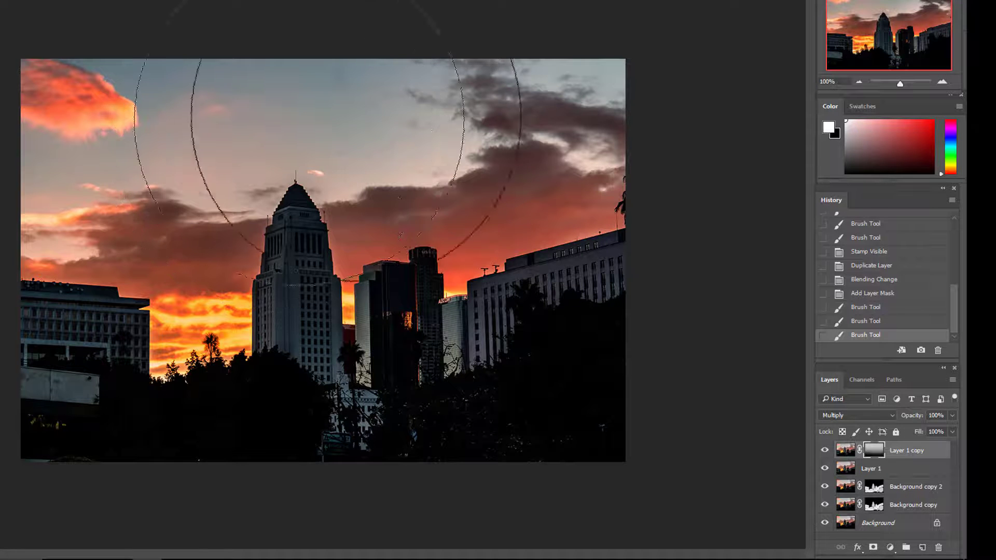
pyautogui.moveTo(538, 78)
pyautogui.mouseDown()
pyautogui.moveTo(509, 60)
pyautogui.moveTo(334, 47)
pyautogui.moveTo(106, 47)
pyautogui.moveTo(31, 83)
pyautogui.mouseUp()
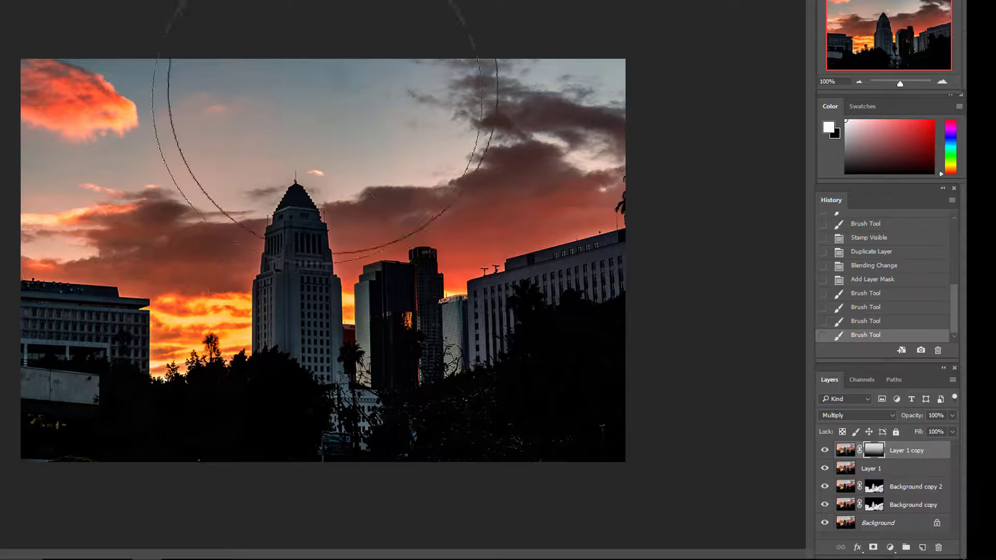
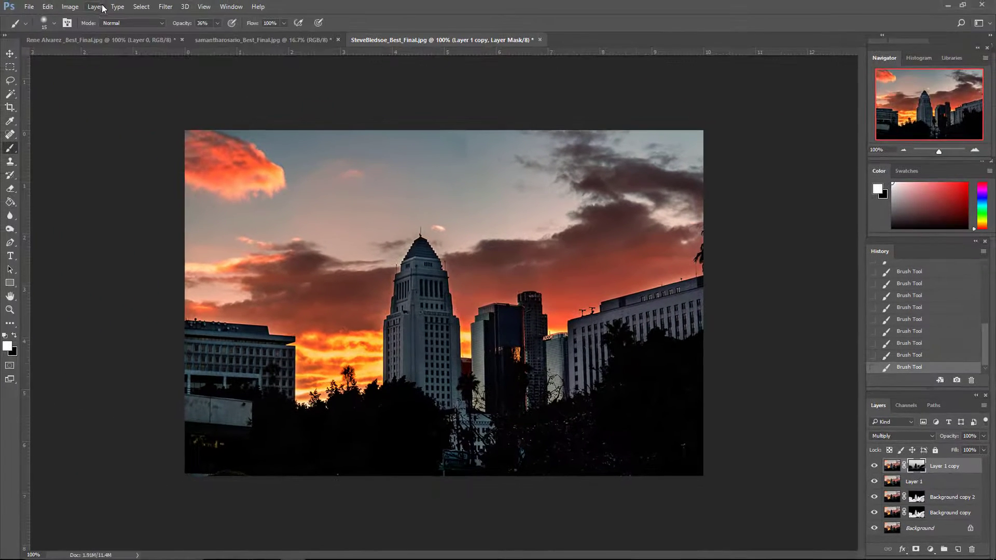
# Step: Flatten the skyline image, duplicate the Background layer, and set the copy's blend mode to Luminosity
pyautogui.click(99, 7)
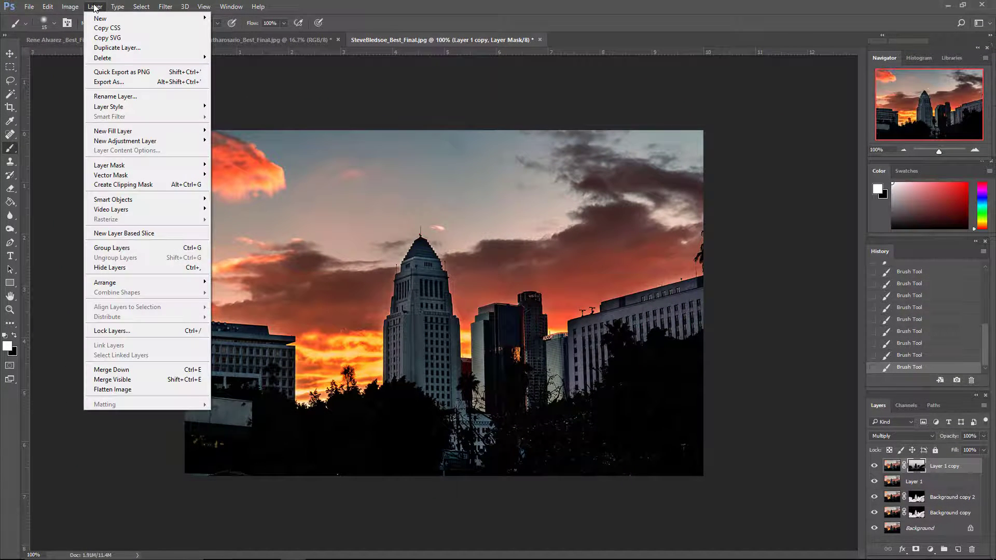
pyautogui.click(109, 390)
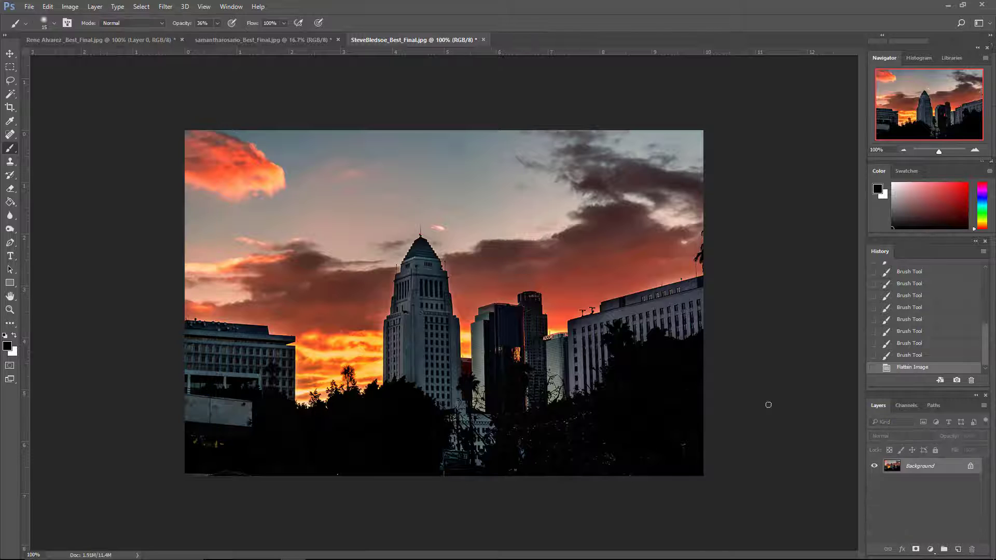
pyautogui.moveTo(949, 471); pyautogui.dragTo(957, 549)
pyautogui.click(932, 436)
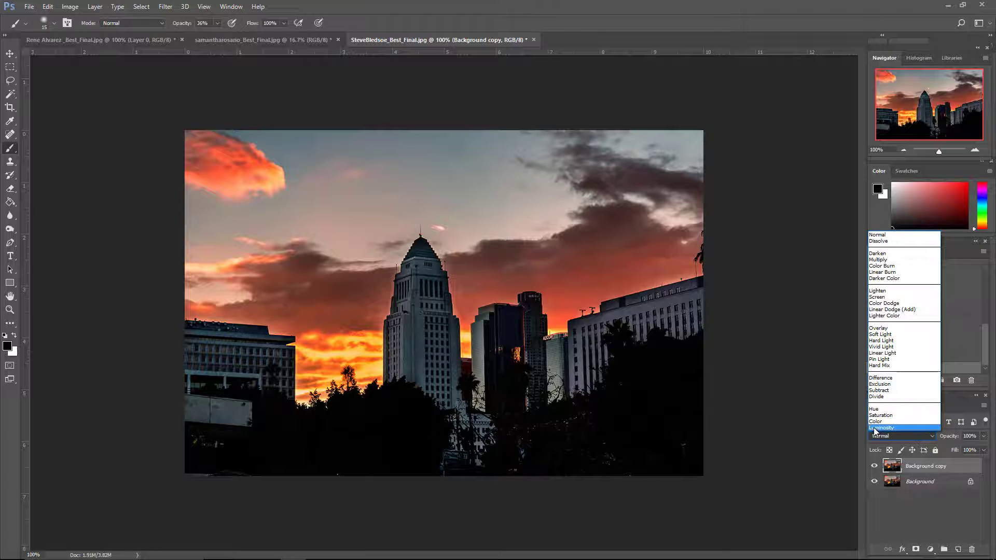
pyautogui.click(874, 428)
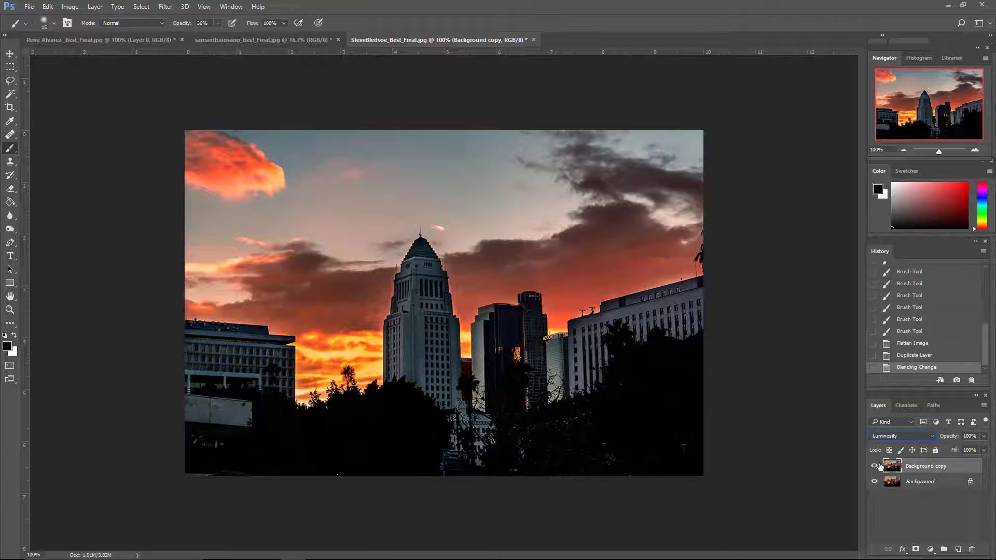
# Step: Apply a Black & White adjustment to the copy, lowering Cyans, raising Blues, and reducing Yellows and Reds
pyautogui.click(69, 8)
pyautogui.moveTo(75, 35)
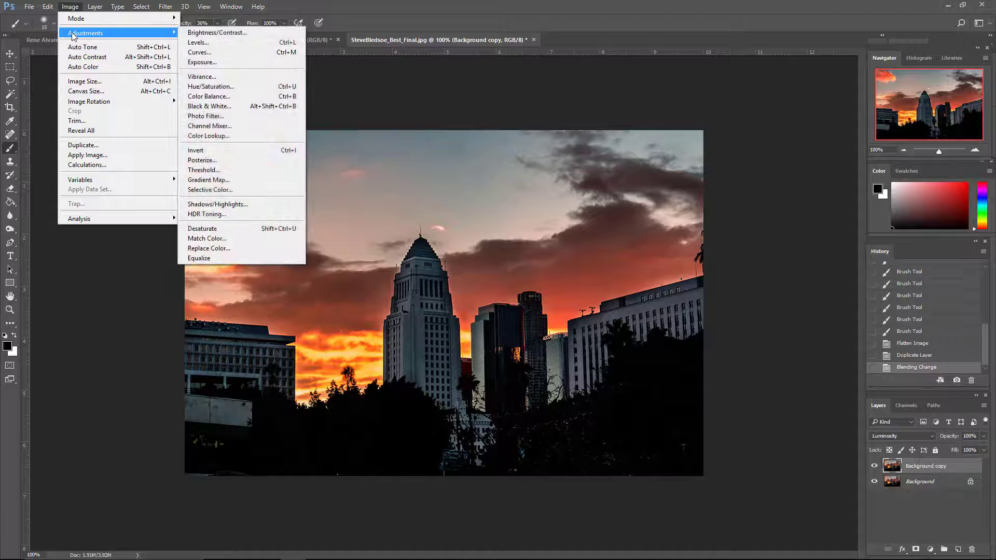
pyautogui.click(222, 110)
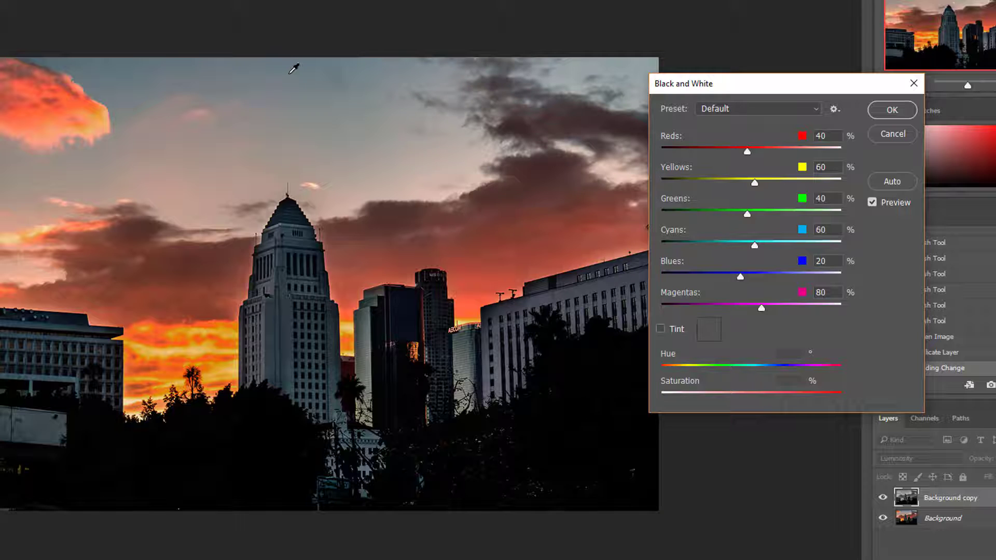
pyautogui.press('alt')
pyautogui.hotkey('alt', 'c')
pyautogui.moveTo(752, 244); pyautogui.dragTo(730, 276)
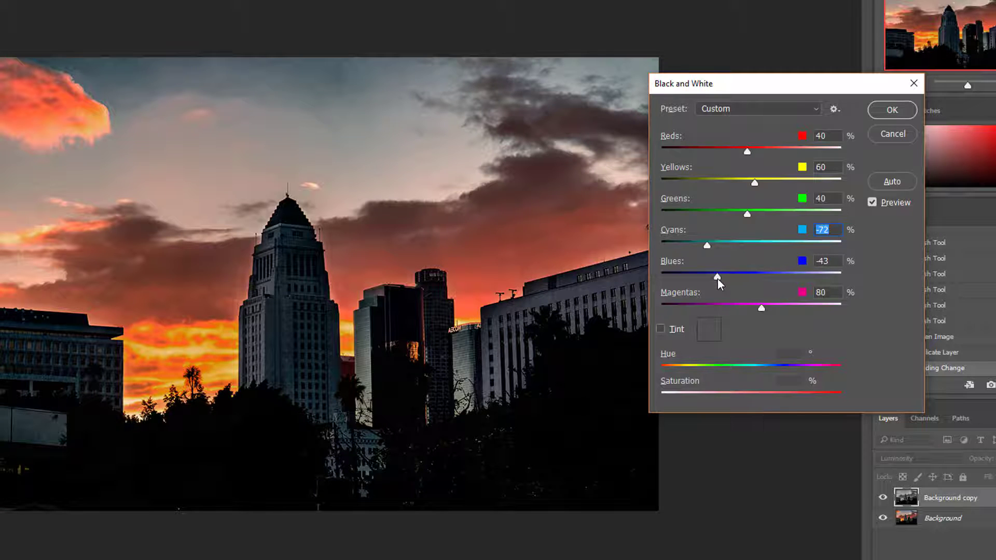
pyautogui.moveTo(718, 278); pyautogui.dragTo(790, 307)
pyautogui.moveTo(755, 182); pyautogui.dragTo(762, 186)
pyautogui.moveTo(745, 153); pyautogui.dragTo(741, 152)
pyautogui.click(880, 111)
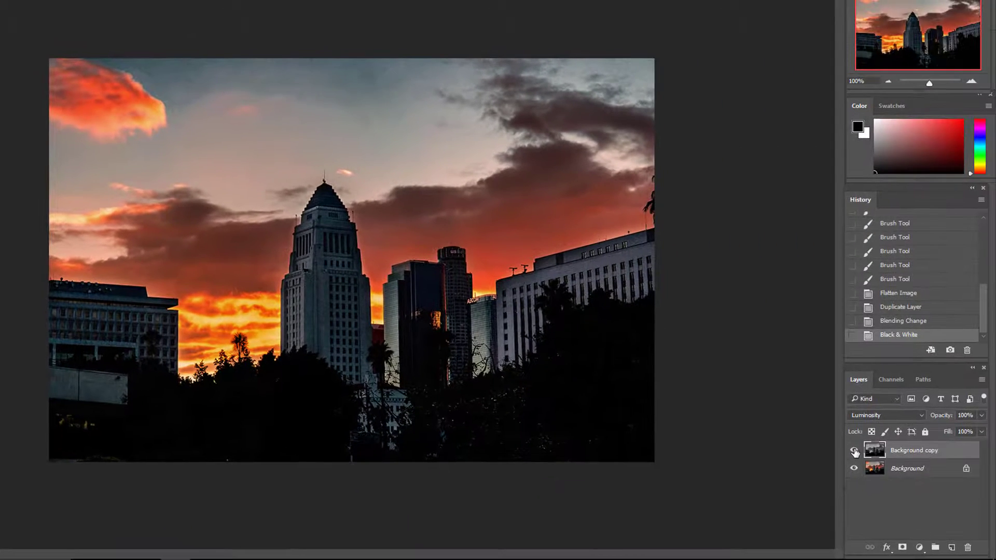
# Step: Toggle the Background copy's visibility to compare the result, then delete that layer
pyautogui.click(855, 451)
pyautogui.click(855, 451)
pyautogui.click(854, 451)
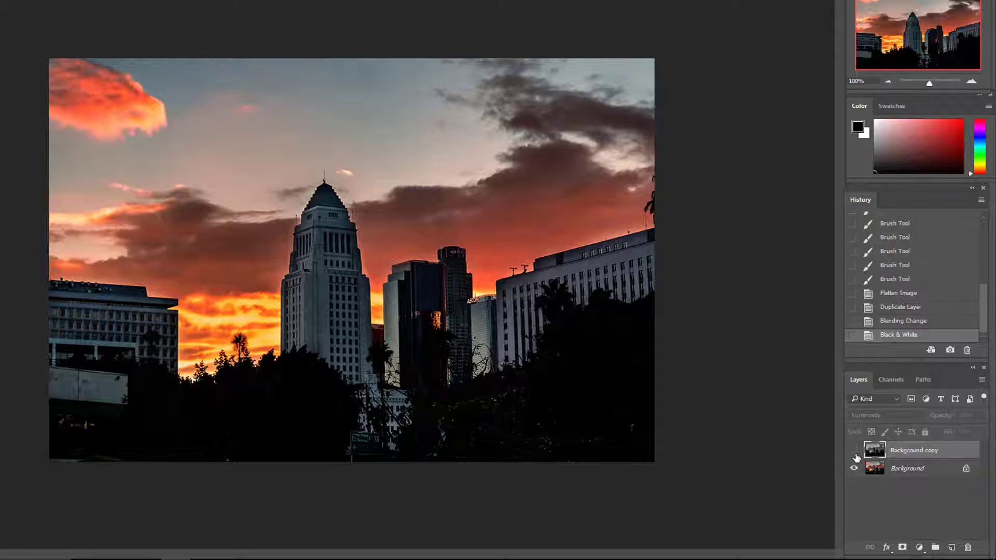
pyautogui.moveTo(950, 453); pyautogui.dragTo(969, 547)
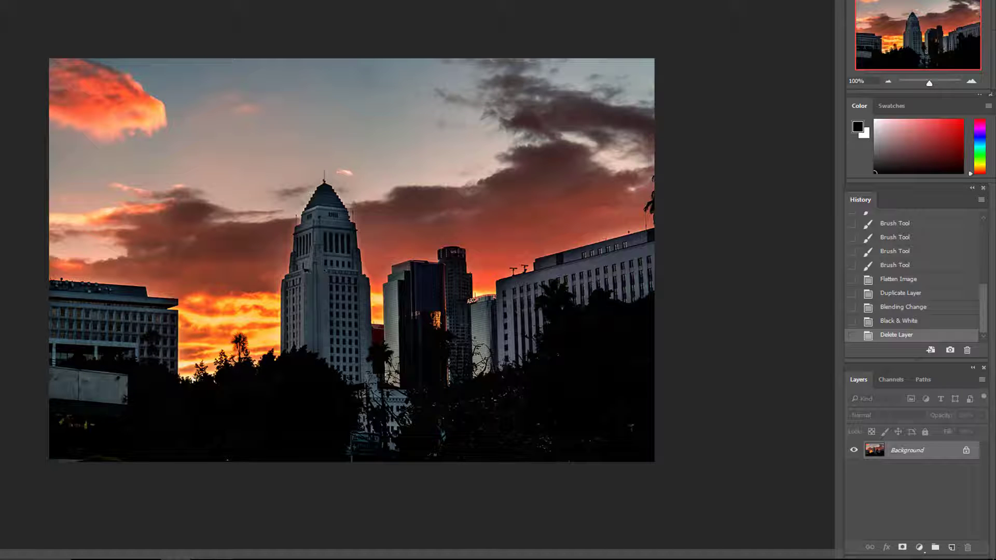
# Step: Bring up the File menu to open the bird-in-shrubs photo
pyautogui.hotkey('alt', 'f')
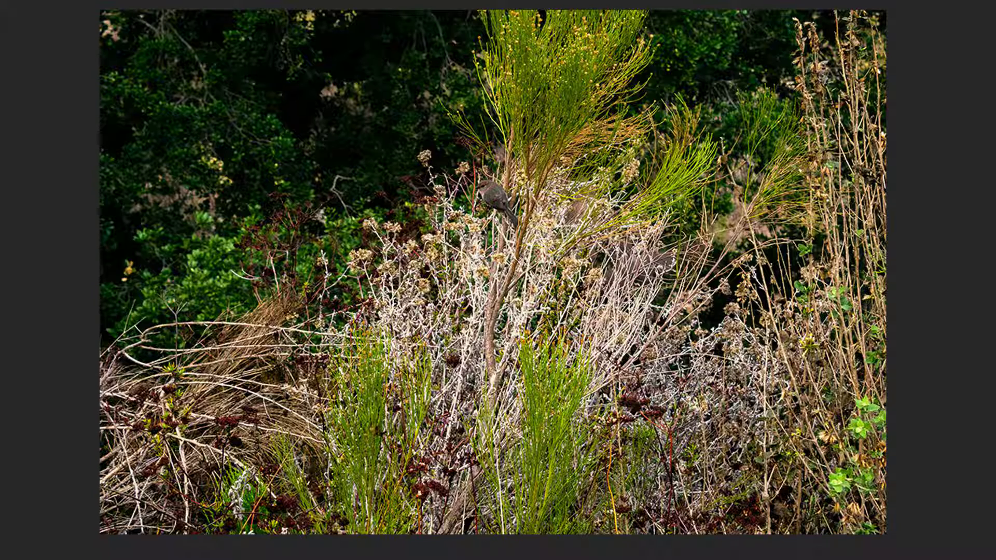
pyautogui.press('c')
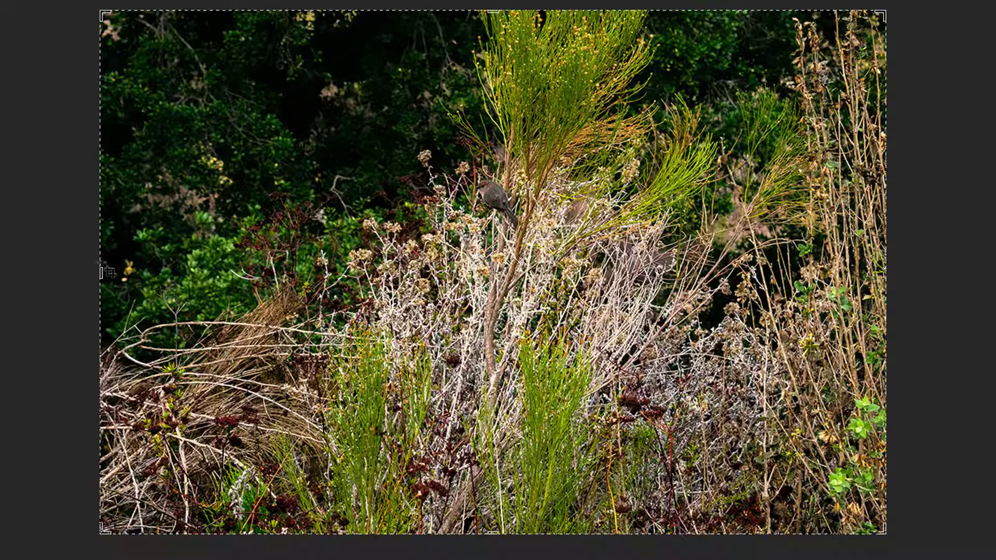
pyautogui.moveTo(102, 274); pyautogui.dragTo(204, 306)
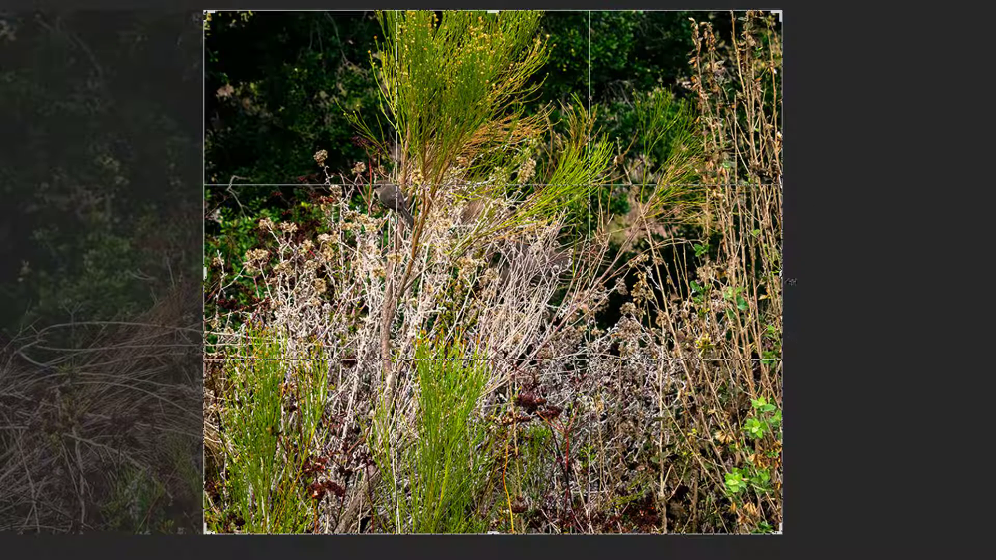
pyautogui.moveTo(780, 278); pyautogui.dragTo(694, 281)
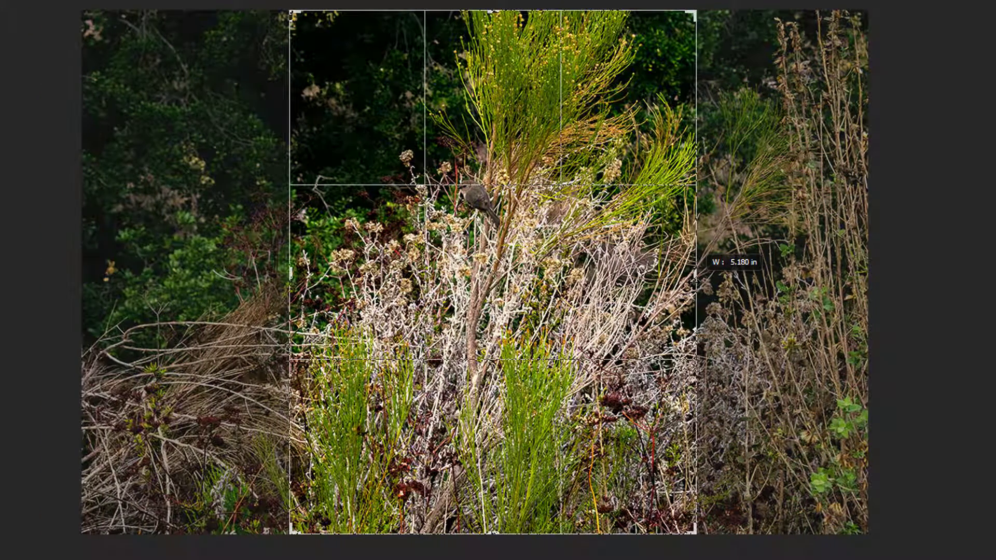
pyautogui.moveTo(695, 283); pyautogui.dragTo(695, 282)
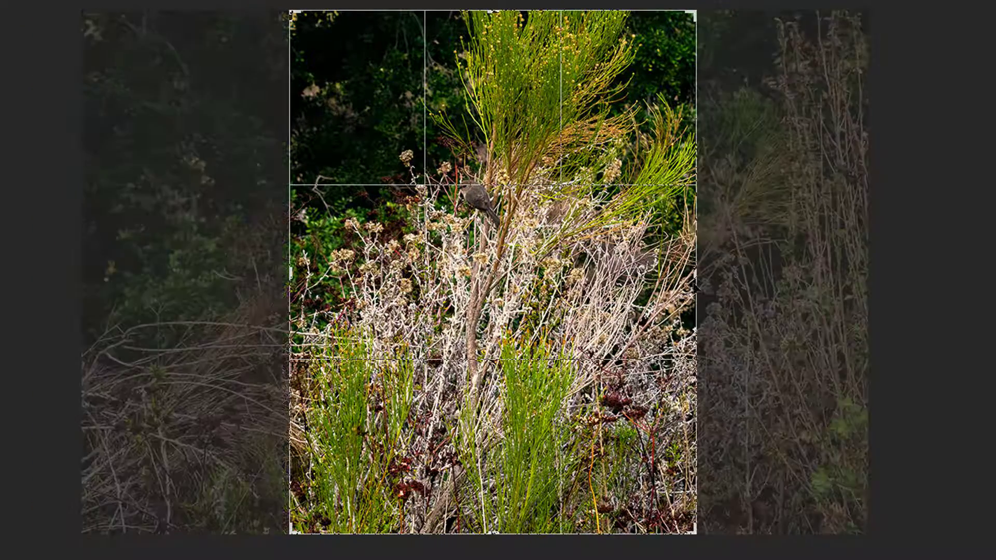
pyautogui.moveTo(295, 16); pyautogui.dragTo(307, 36)
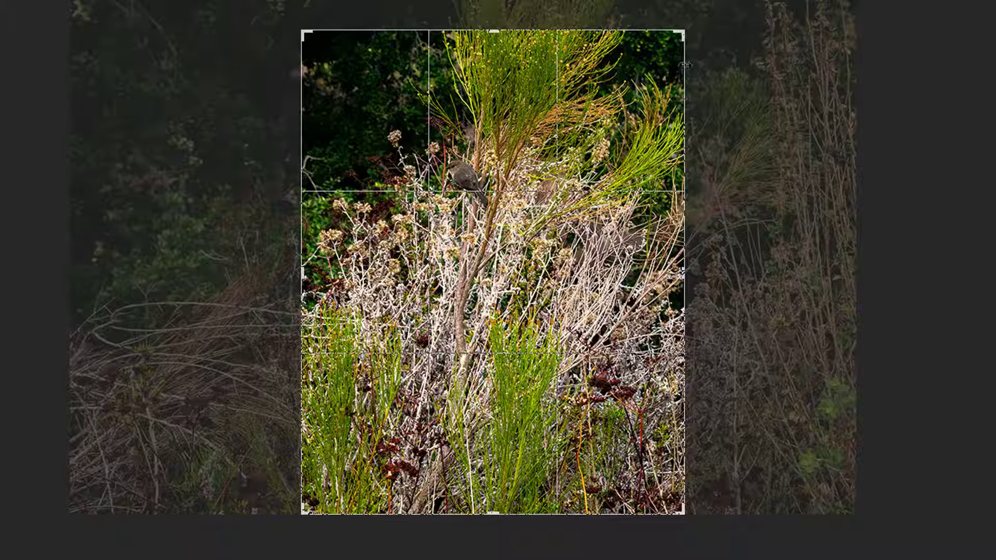
pyautogui.moveTo(687, 30); pyautogui.dragTo(673, 34)
pyautogui.moveTo(671, 510); pyautogui.dragTo(635, 487)
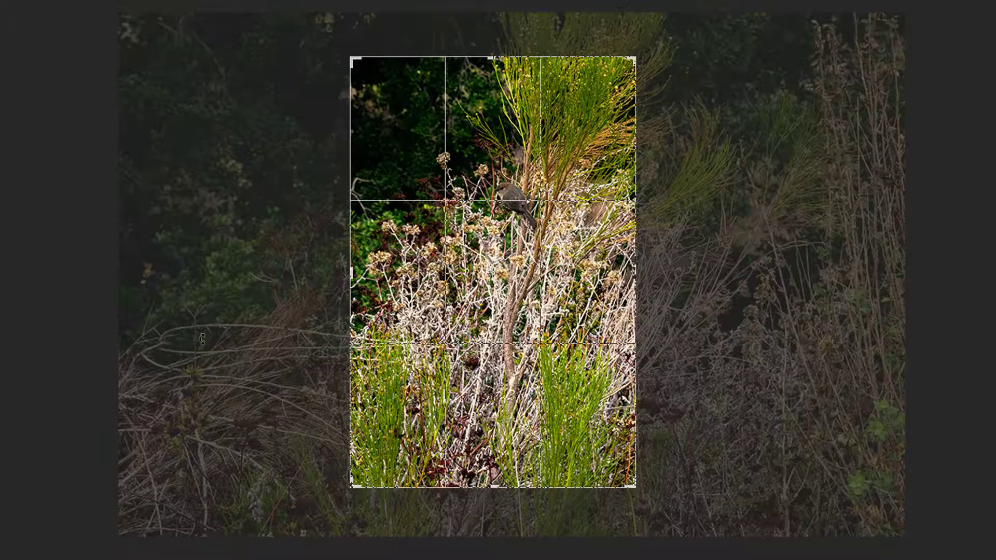
pyautogui.press('Return')
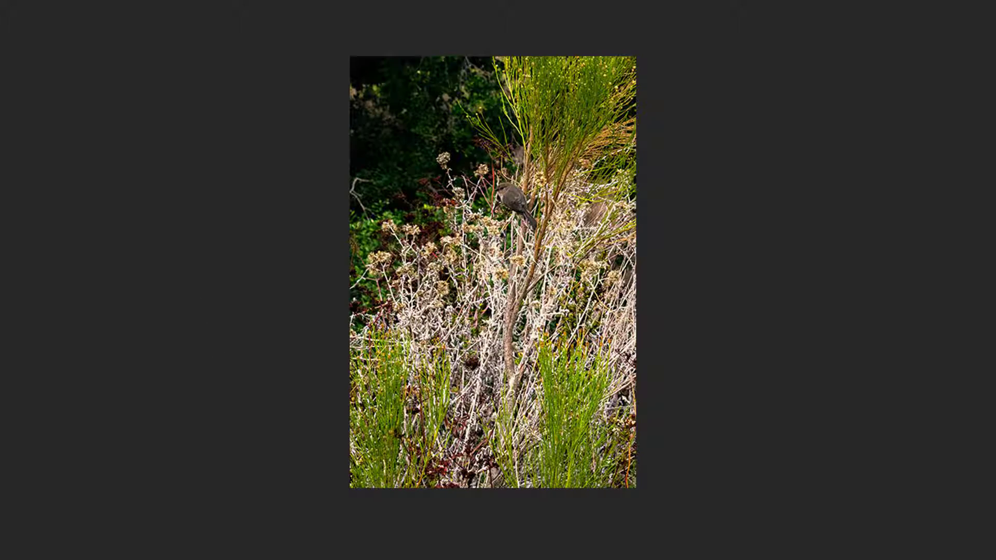
pyautogui.hotkey('ctrl', '0')
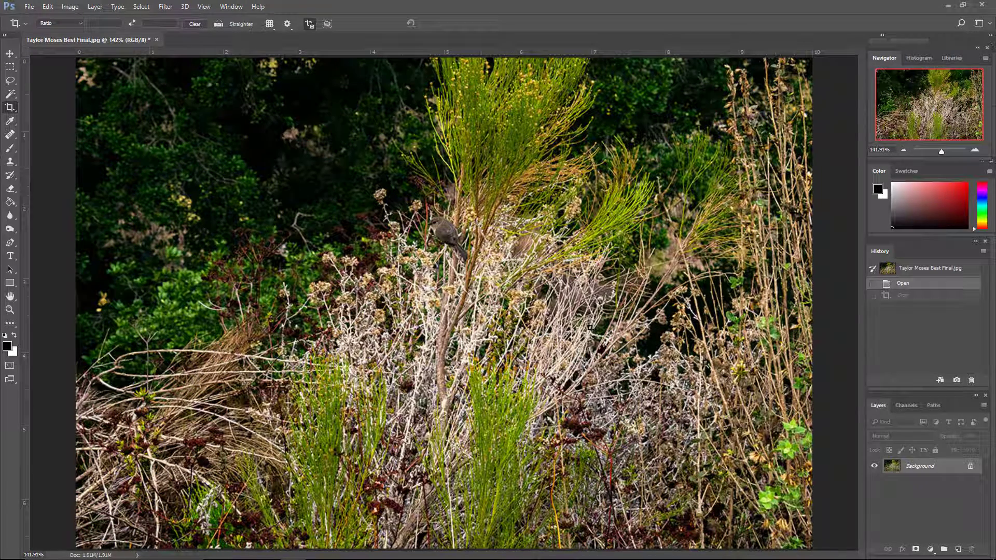
# Step: Crop the bird photo to a landscape frame, trimming every side and centring the bird near the top
pyautogui.click(13, 110)
pyautogui.moveTo(79, 60); pyautogui.dragTo(303, 65)
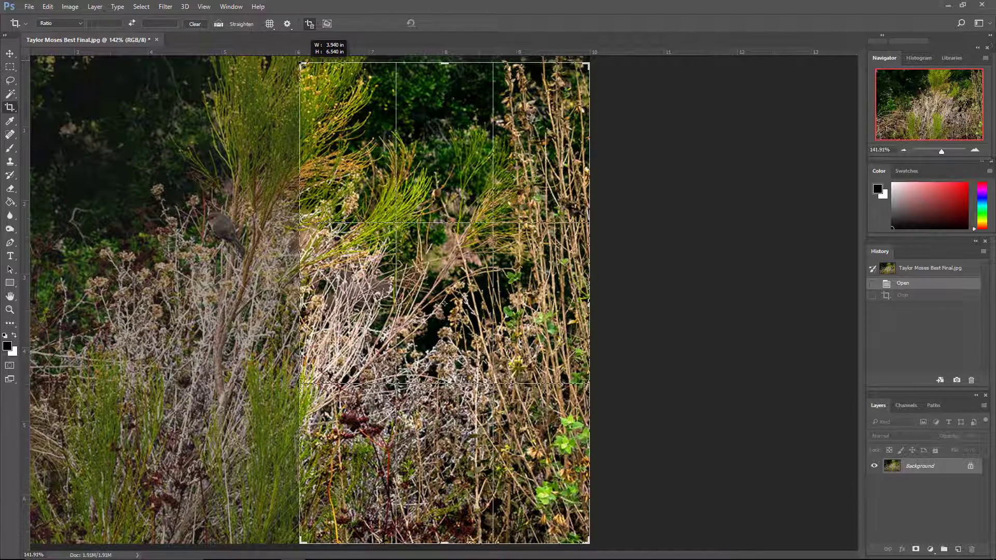
pyautogui.moveTo(303, 64); pyautogui.dragTo(96, 125)
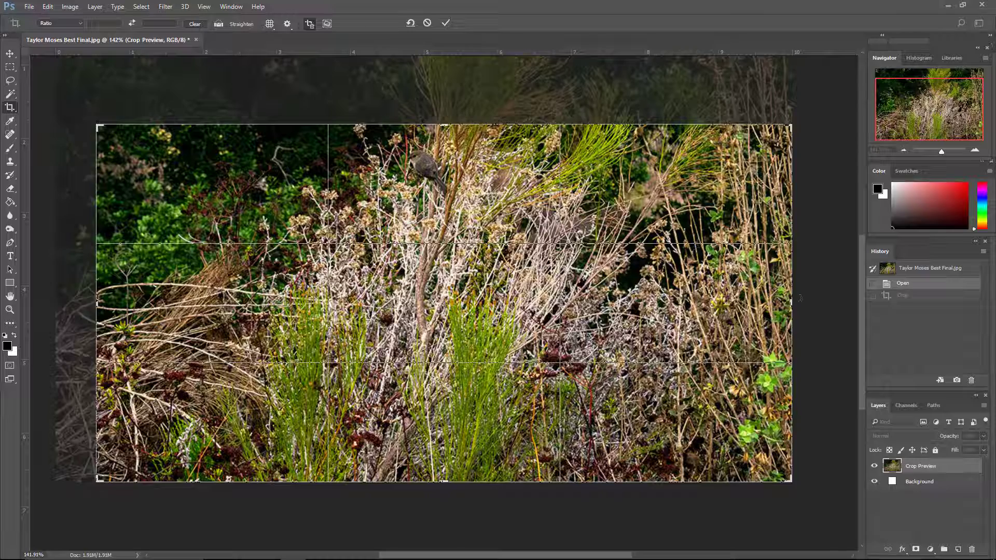
pyautogui.moveTo(792, 302); pyautogui.dragTo(717, 302)
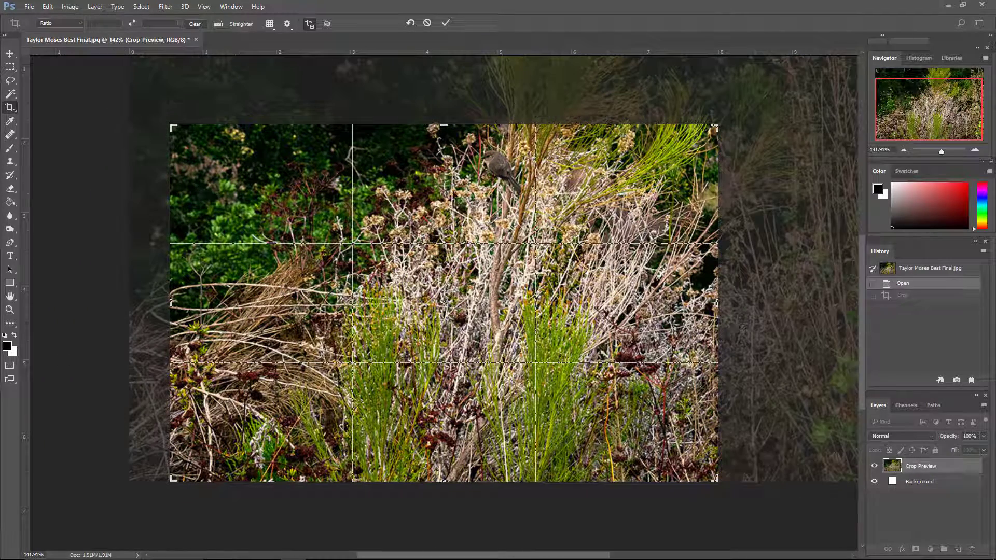
pyautogui.moveTo(453, 191); pyautogui.dragTo(443, 267)
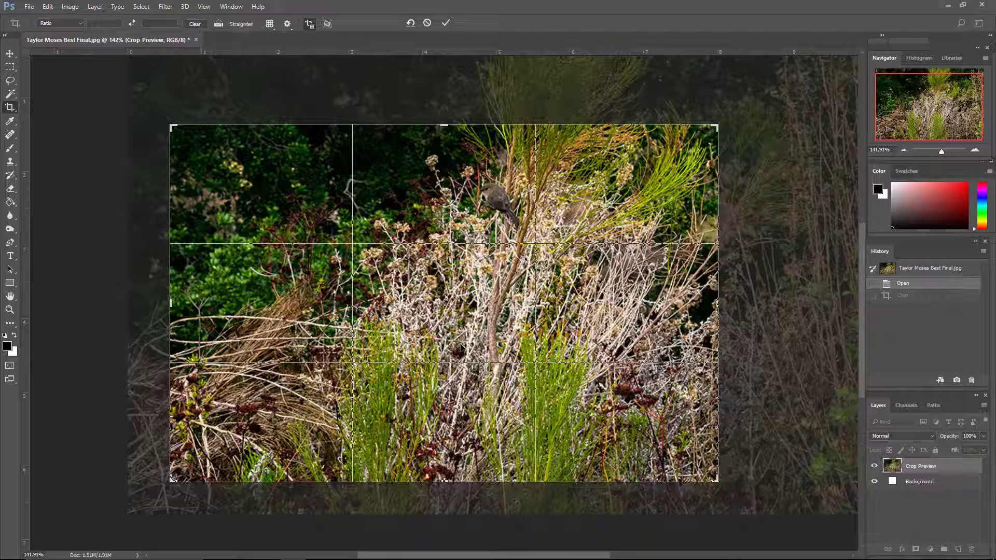
pyautogui.moveTo(393, 248); pyautogui.dragTo(391, 306)
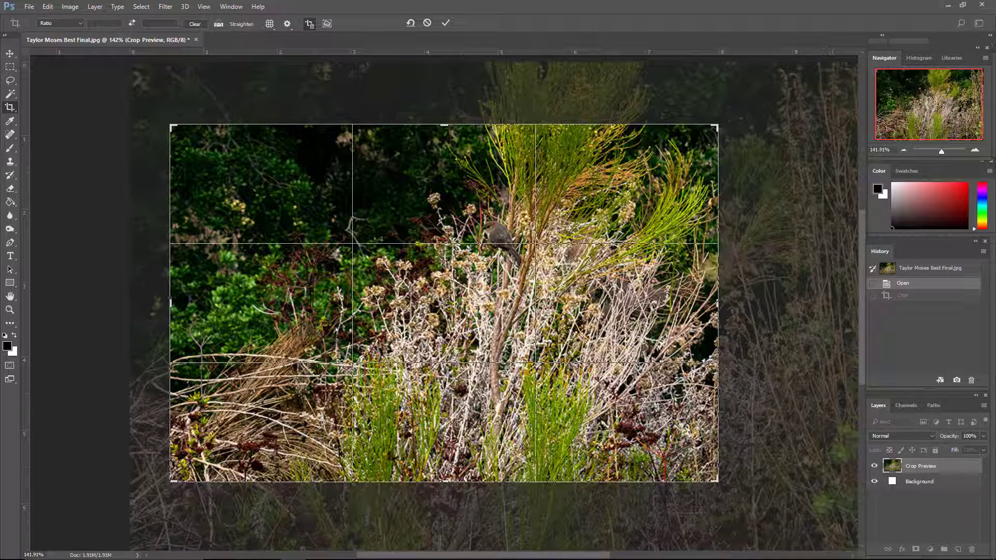
pyautogui.moveTo(170, 301); pyautogui.dragTo(192, 302)
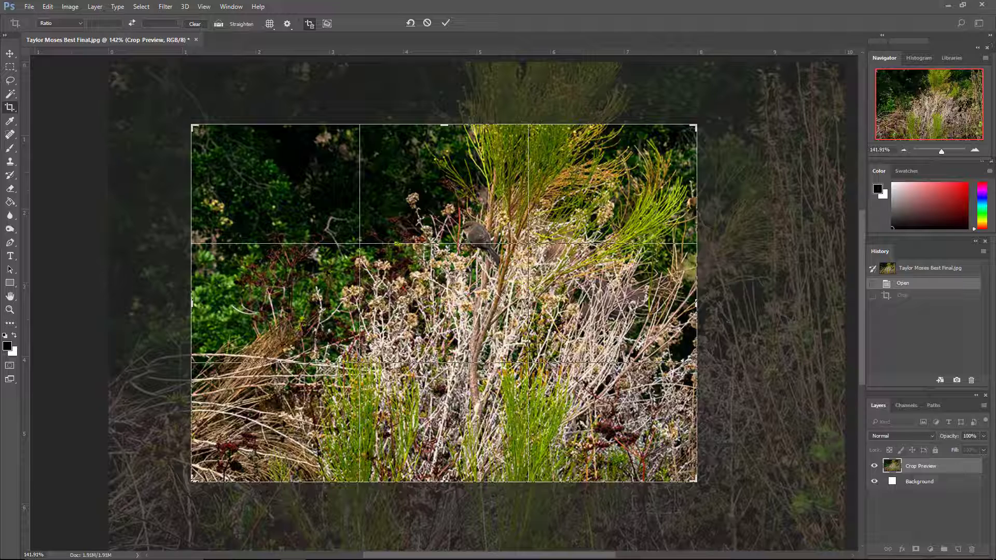
pyautogui.press('Return')
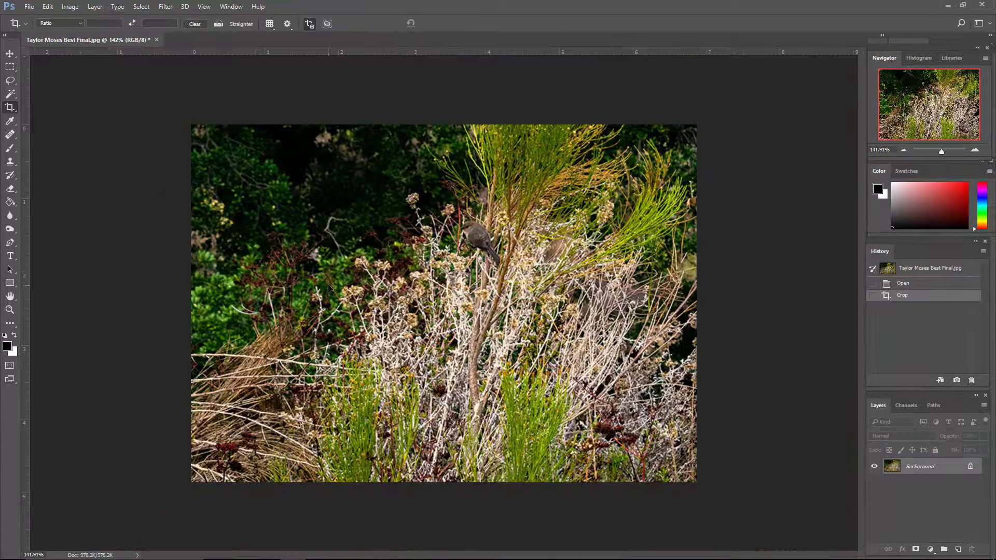
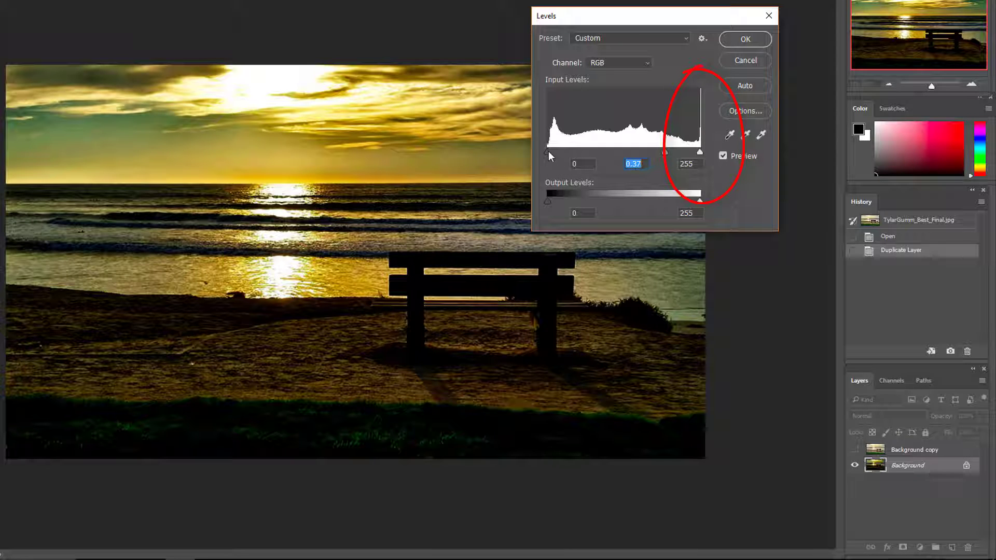
# Step: Apply the Levels darkening to Background with a slightly raised black input, then select Background copy
pyautogui.moveTo(549, 152); pyautogui.dragTo(549, 154)
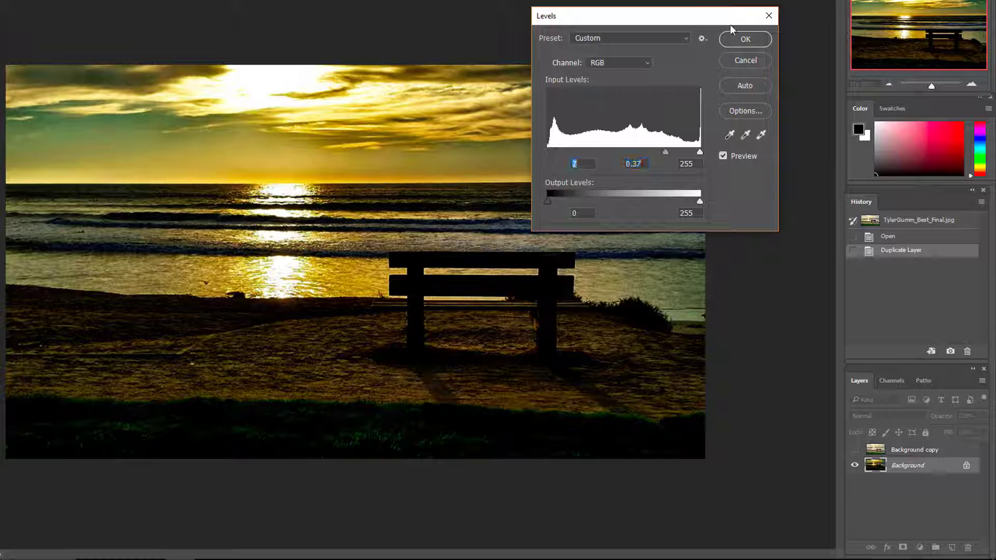
pyautogui.click(745, 40)
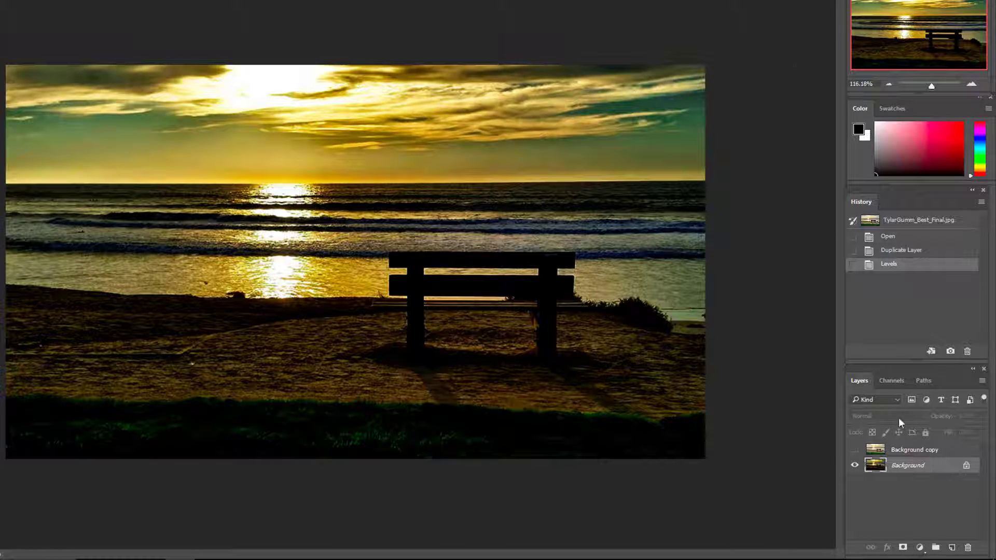
pyautogui.click(855, 450)
pyautogui.click(855, 450)
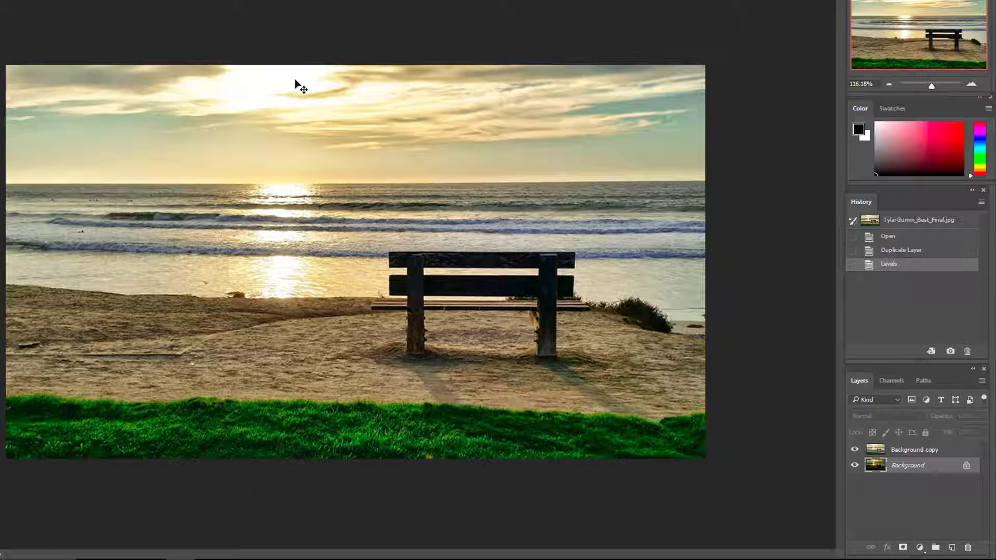
pyautogui.click(912, 455)
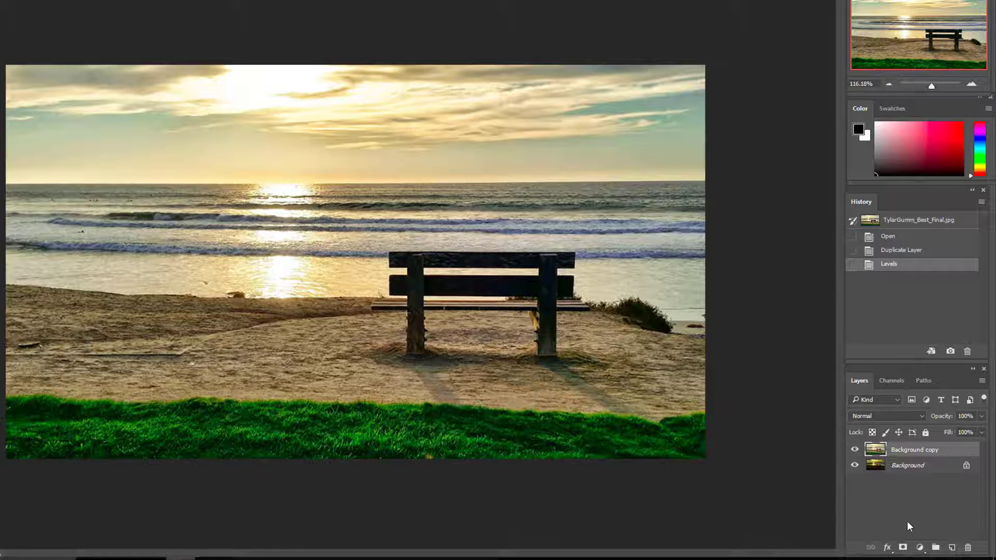
# Step: Add a layer mask to Background copy and paint the sky black with a large brush
pyautogui.click(903, 548)
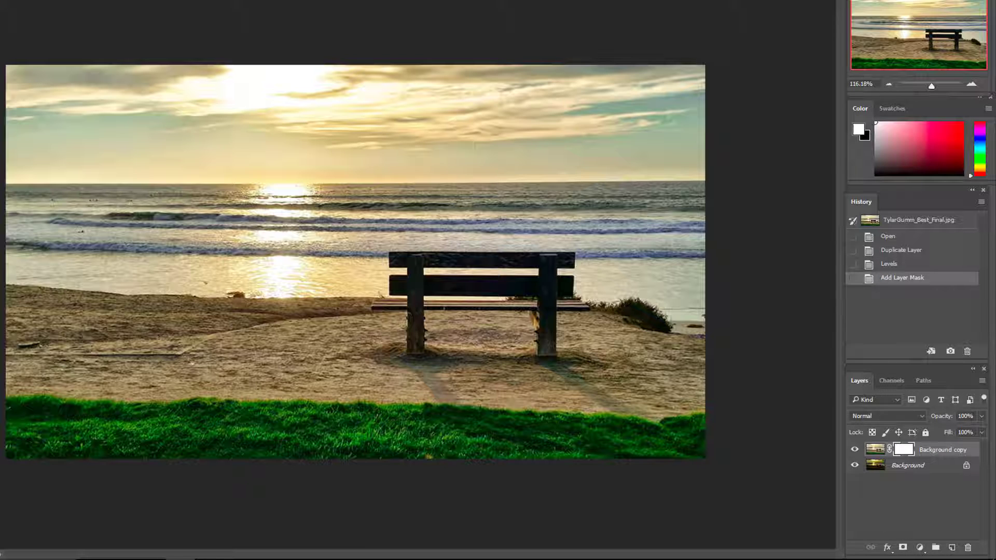
pyautogui.press('x')
pyautogui.press(']')
pyautogui.press(']')
pyautogui.press(']')
pyautogui.press(']')
pyautogui.press(']')
pyautogui.press(']')
pyautogui.press(']')
pyautogui.press(']')
pyautogui.press(']')
pyautogui.press(']')
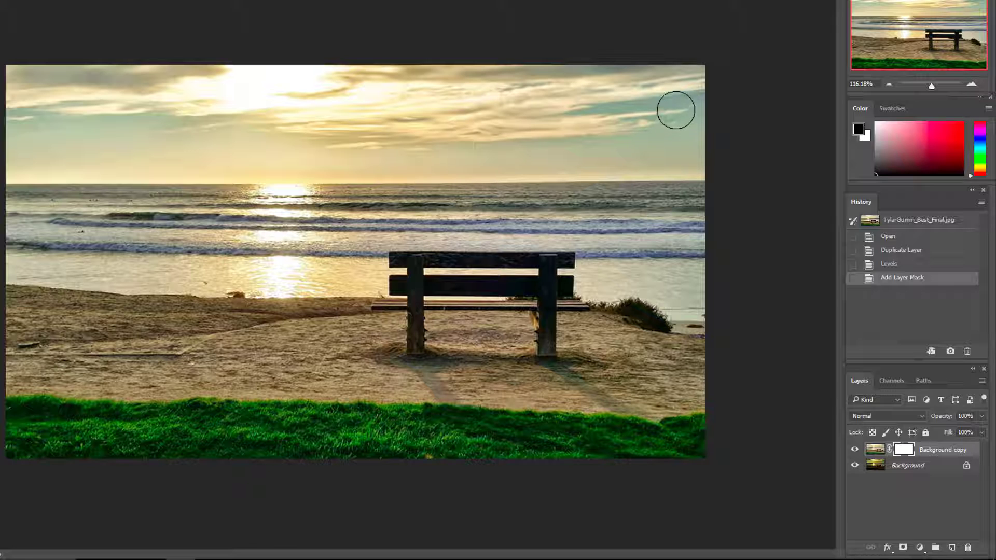
pyautogui.press(']')
pyautogui.press(']')
pyautogui.press(']')
pyautogui.press(']')
pyautogui.press(']')
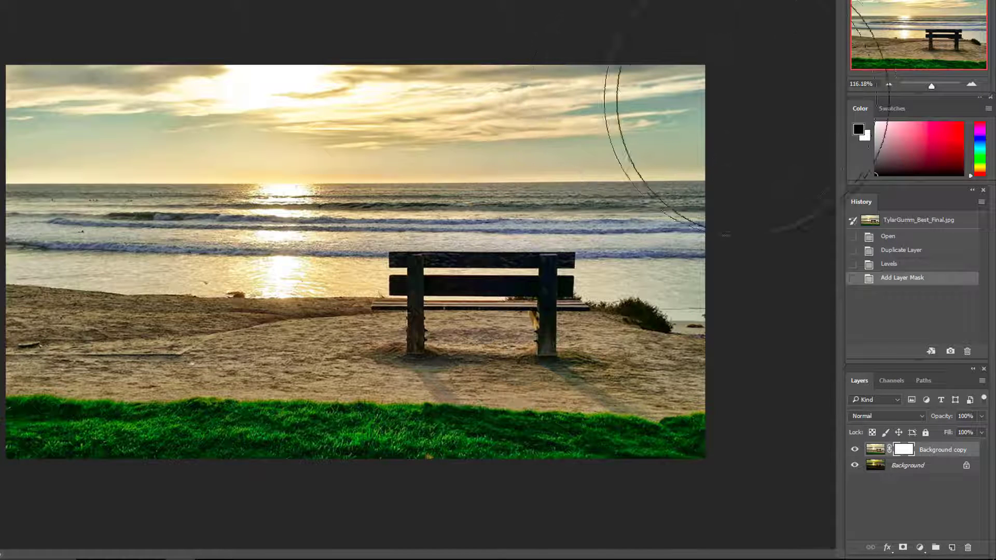
pyautogui.press(']')
pyautogui.press(']')
pyautogui.moveTo(587, 83)
pyautogui.mouseDown()
pyautogui.moveTo(234, 48)
pyautogui.moveTo(8, 49)
pyautogui.moveTo(49, 72)
pyautogui.moveTo(353, 69)
pyautogui.moveTo(576, 97)
pyautogui.moveTo(663, 86)
pyautogui.moveTo(716, 33)
pyautogui.mouseUp()
pyautogui.moveTo(214, 77)
pyautogui.mouseDown()
pyautogui.moveTo(0, 89)
pyautogui.moveTo(0, 146)
pyautogui.mouseUp()
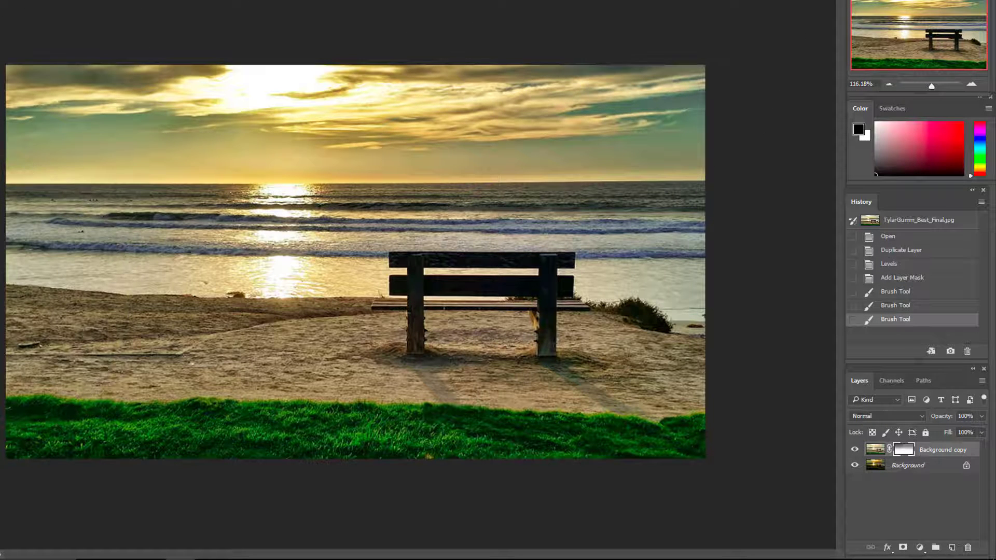
# Step: Paint white with a smaller brush to restore the lower right and the sun-reflected water
pyautogui.press('x')
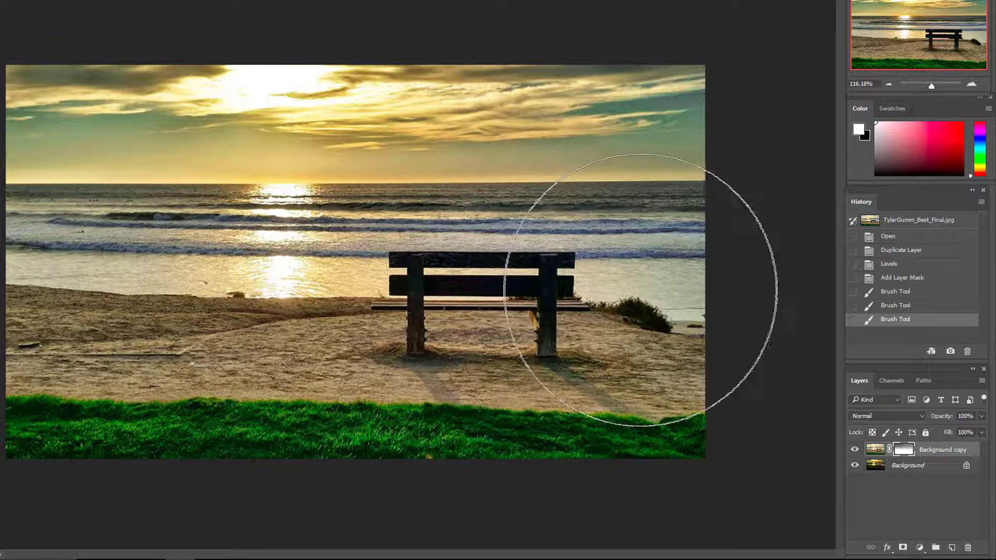
pyautogui.click(641, 289)
pyautogui.press('[')
pyautogui.press('[')
pyautogui.press('[')
pyautogui.press('[')
pyautogui.press('[')
pyautogui.press('[')
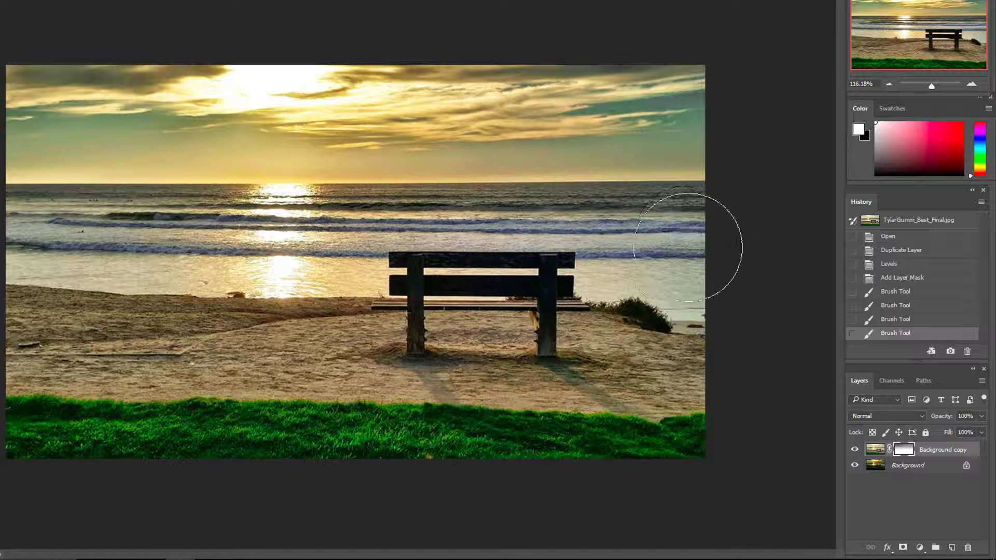
pyautogui.press('[')
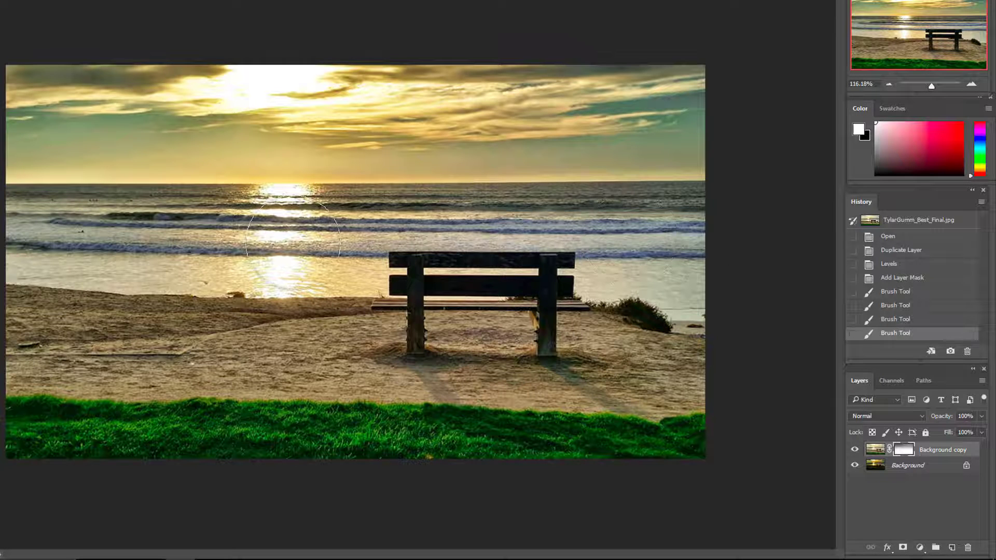
pyautogui.moveTo(293, 239); pyautogui.dragTo(117, 210)
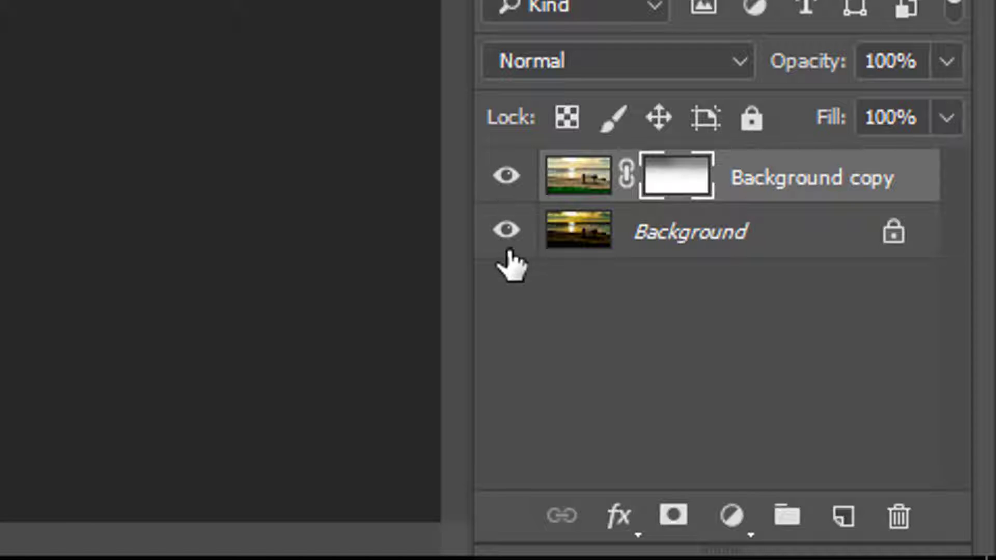
# Step: Toggle Background copy off and on to check the sky mask, then select the Background layer
pyautogui.click(505, 181)
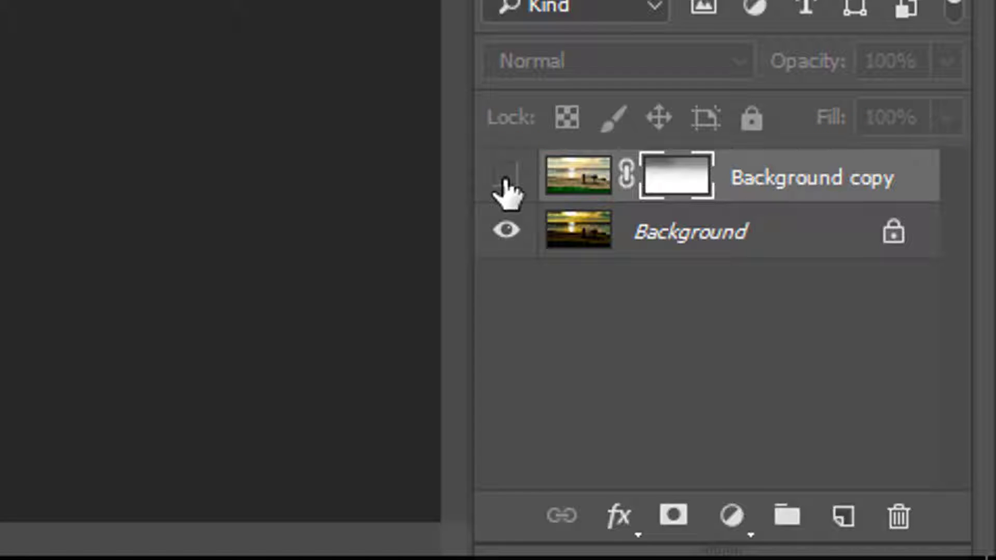
pyautogui.click(505, 179)
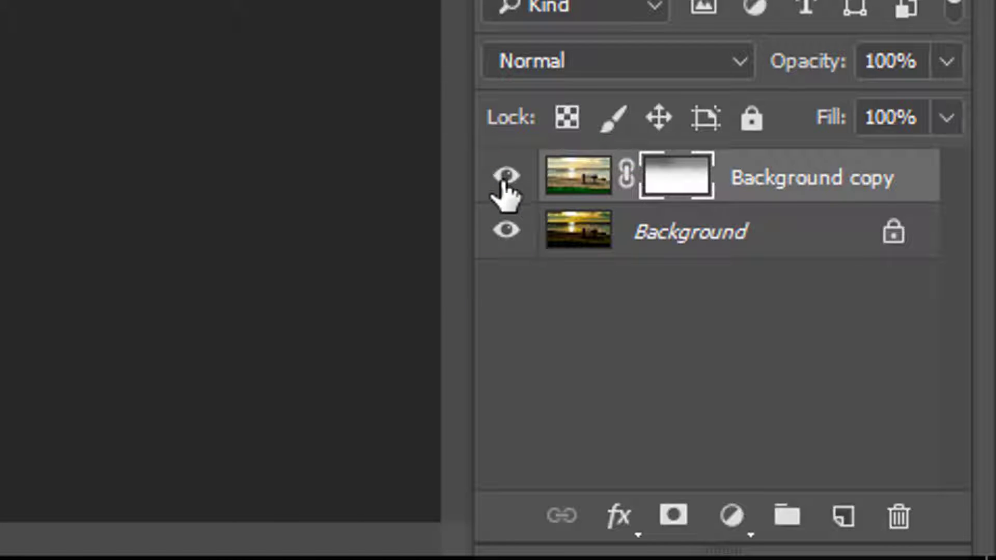
pyautogui.click(739, 232)
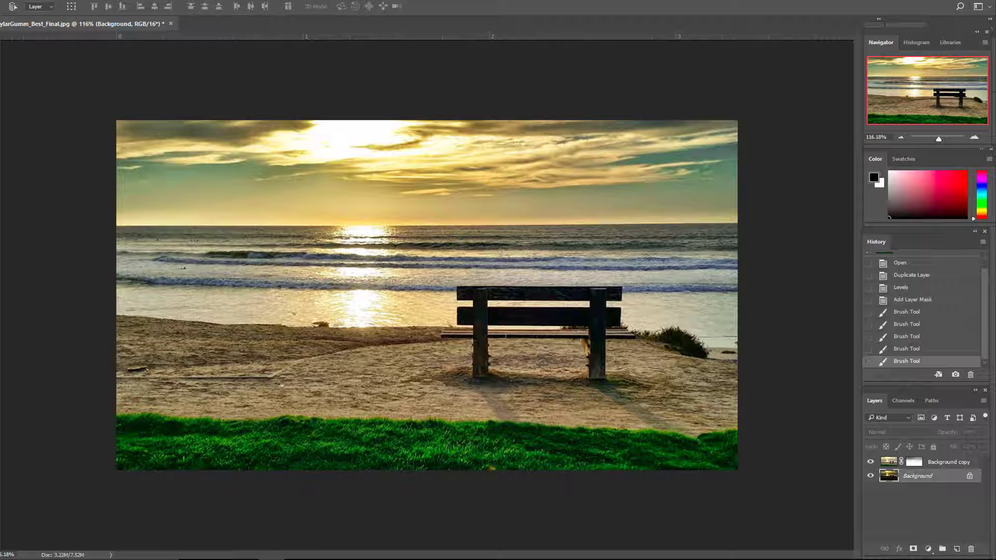
# Step: Apply an Orange Photo Filter at 61% density to Background, after trying Cooling Filter (80) and Red
pyautogui.hotkey('alt', 'i')
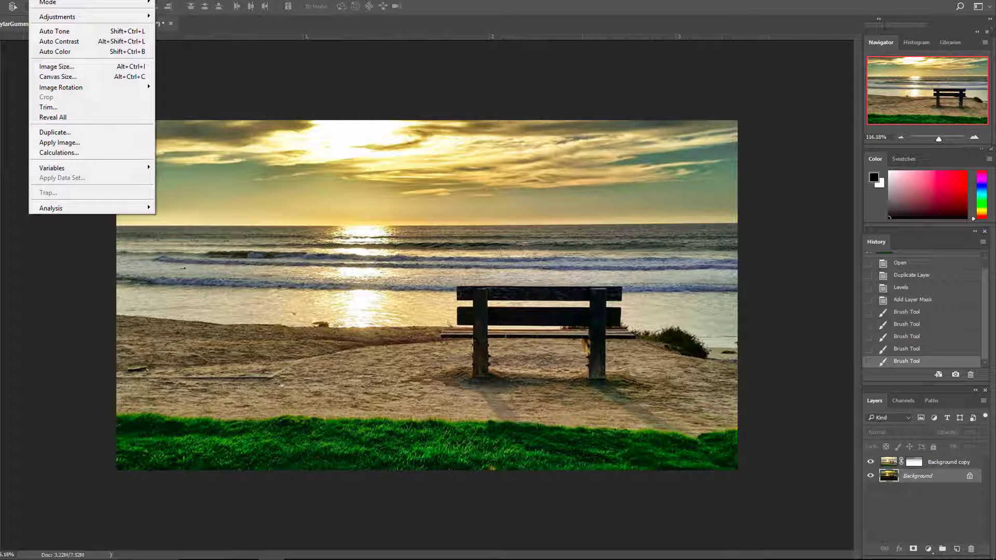
pyautogui.moveTo(45, 18)
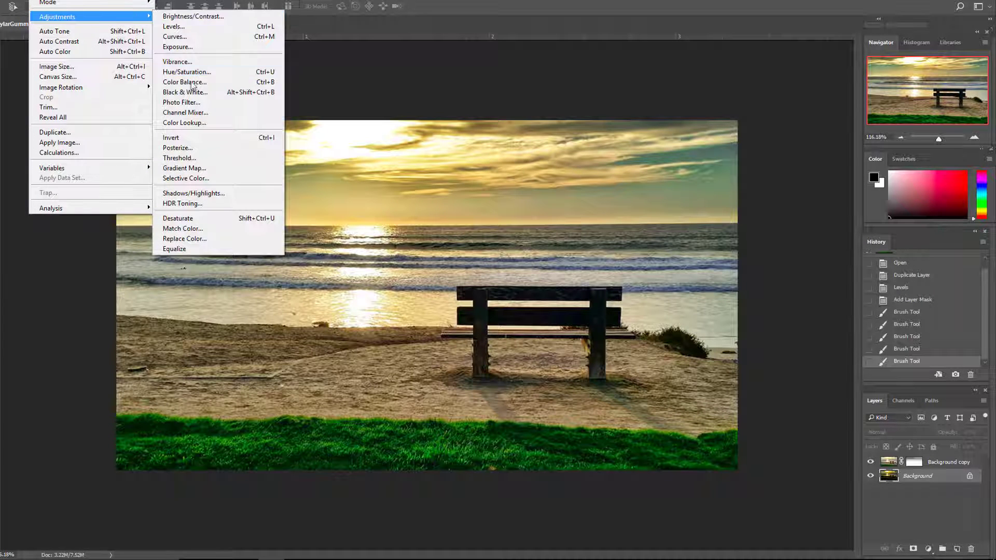
pyautogui.click(179, 102)
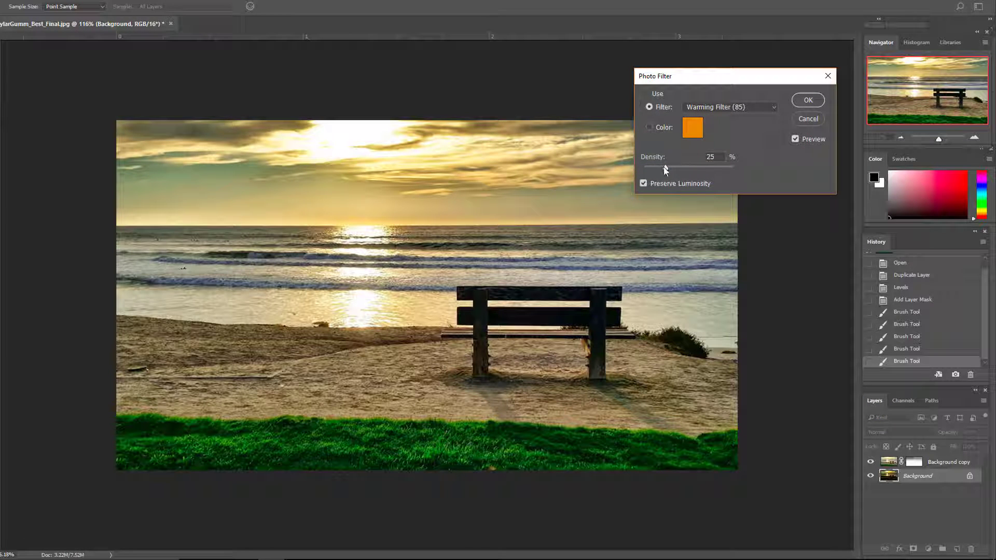
pyautogui.moveTo(665, 169); pyautogui.dragTo(663, 168)
pyautogui.click(775, 106)
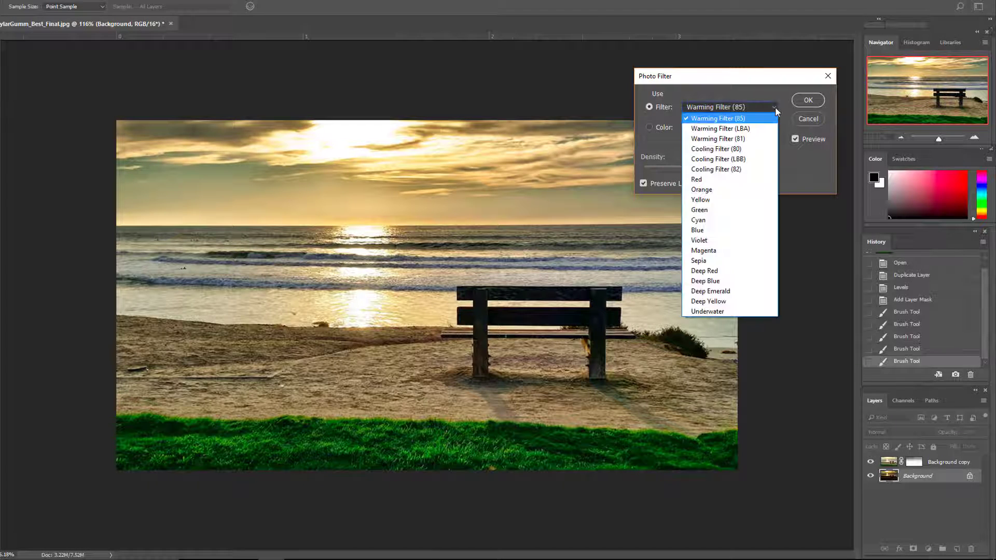
pyautogui.click(701, 149)
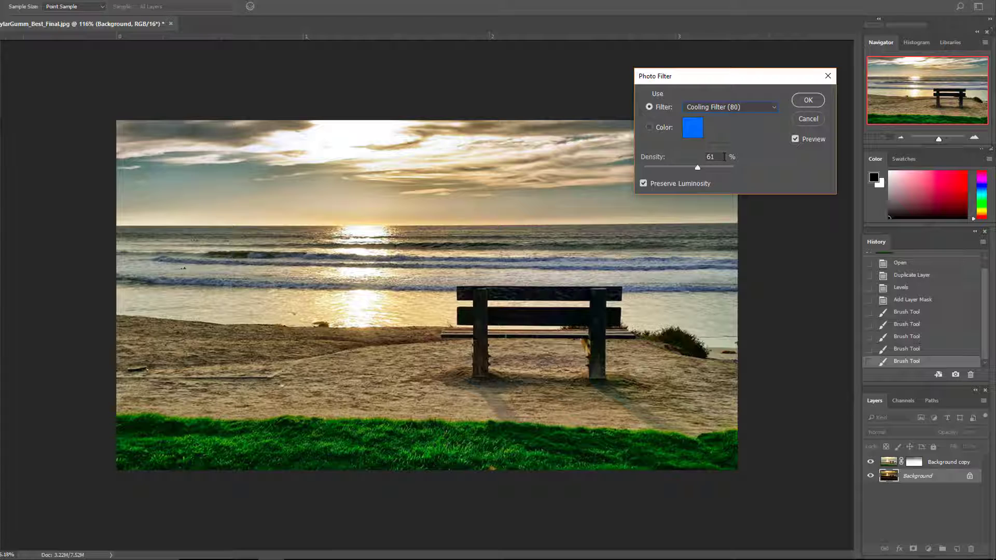
pyautogui.click(773, 107)
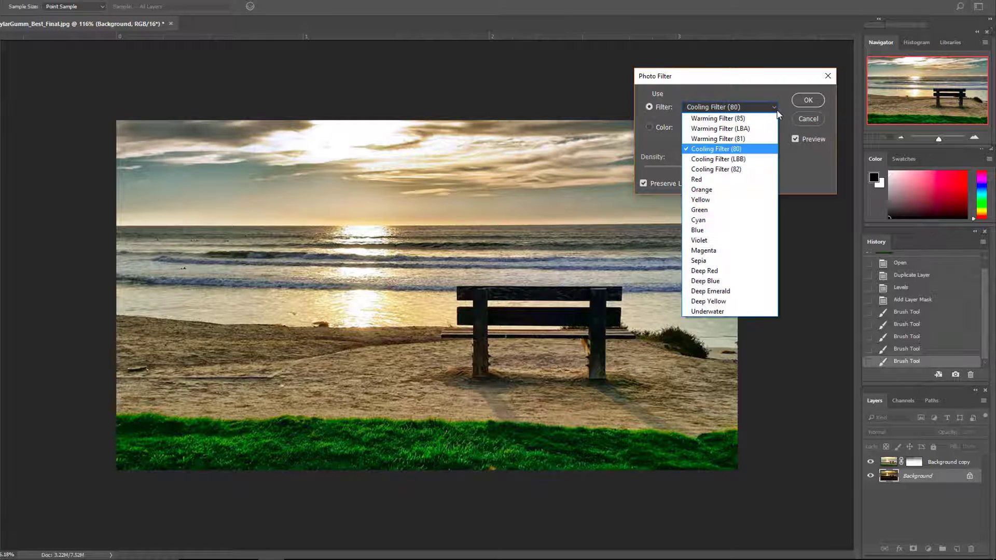
pyautogui.click(699, 181)
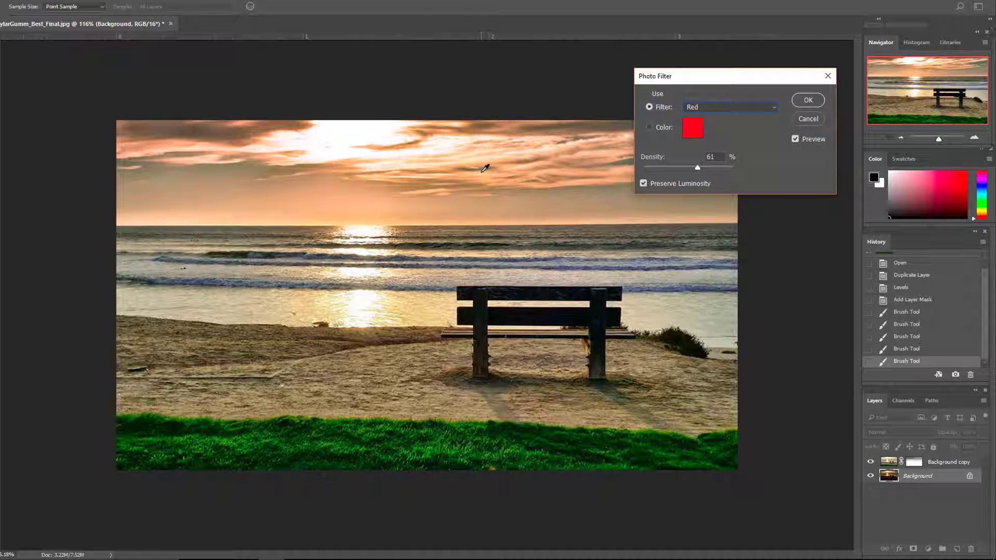
pyautogui.click(774, 107)
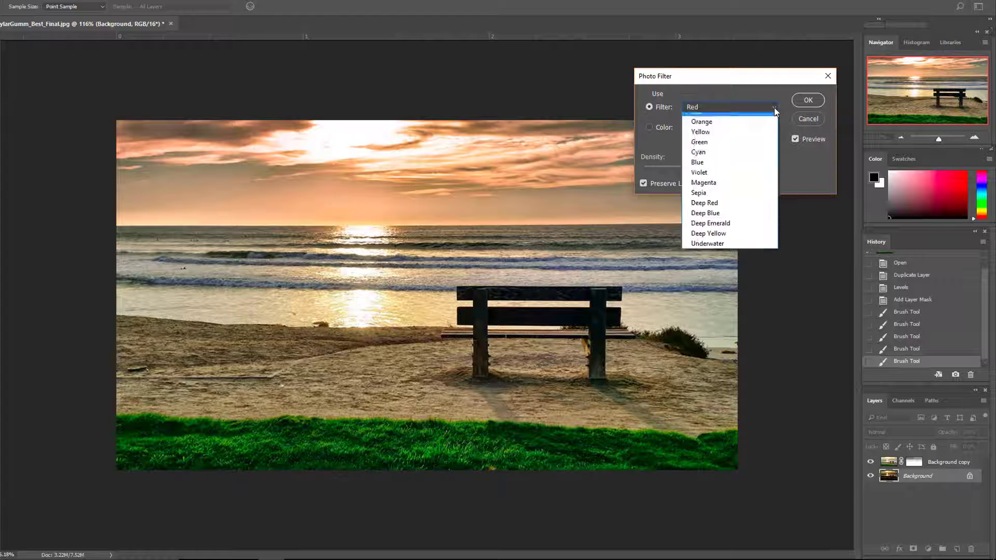
pyautogui.click(707, 190)
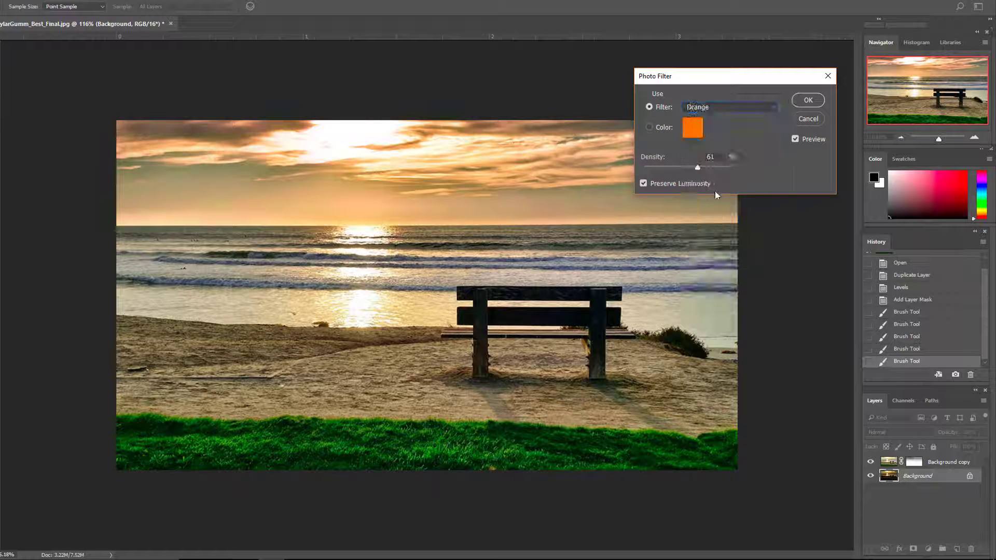
pyautogui.click(809, 101)
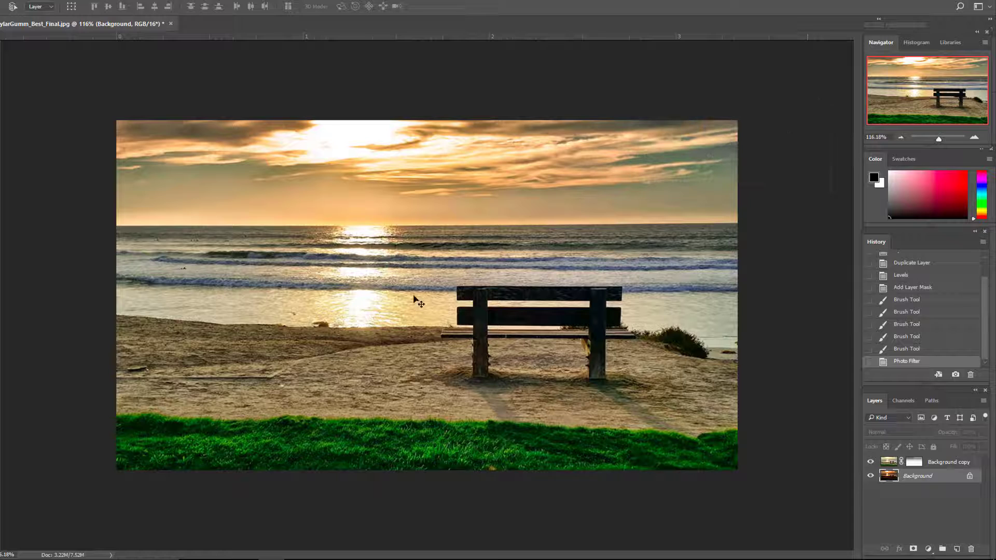